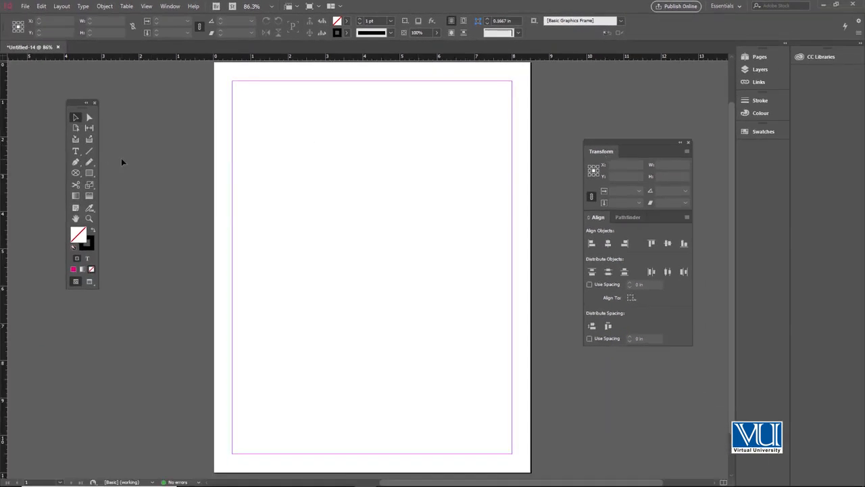
- Draw a square frame about 2.12 in on each side in the upper middle of the page
click(88, 174)
drag(356, 195, 395, 235)
key(c)
key(v)
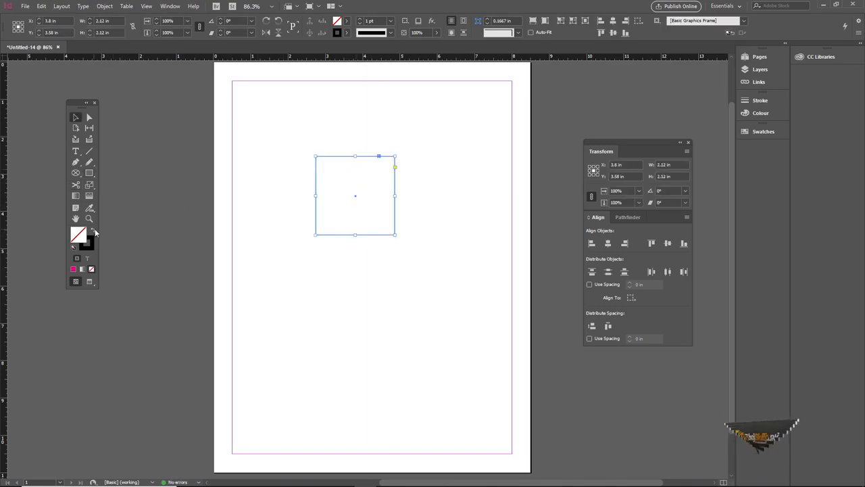
- Swap the square's stroke and fill, and set its fill to the C=100 M=0 Y=0 K=0 swatch
click(93, 230)
click(763, 131)
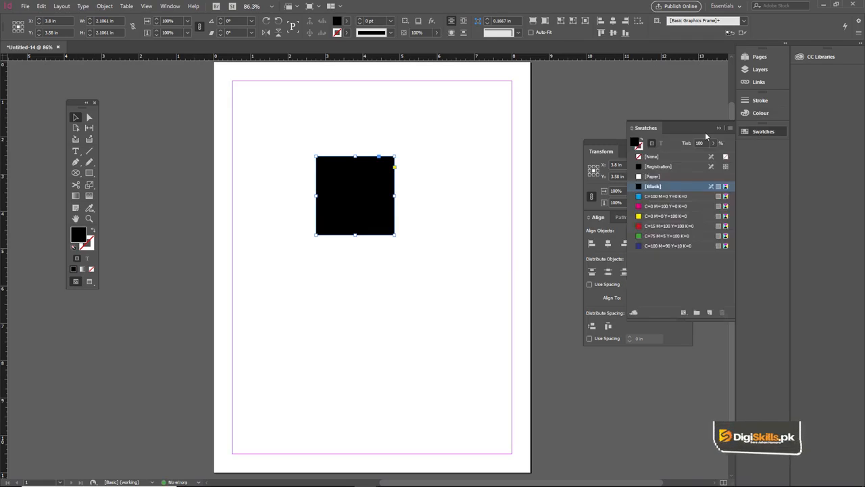
click(665, 206)
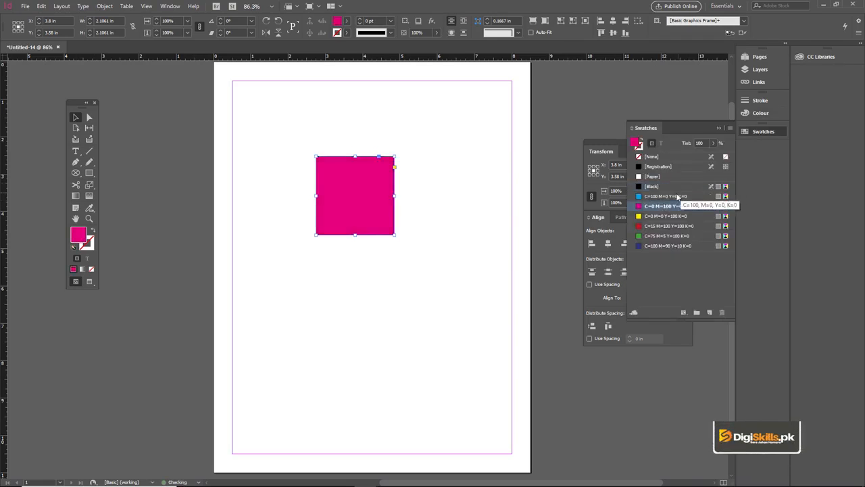
click(678, 196)
click(757, 132)
drag(396, 146, 401, 152)
click(395, 141)
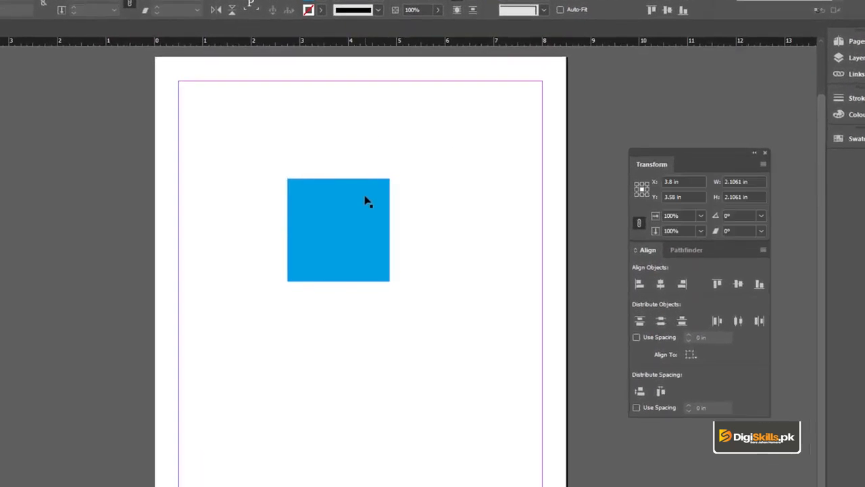
- Try positioning the blue square at X 2 in and Y 2 in, and undo the position changes
click(365, 202)
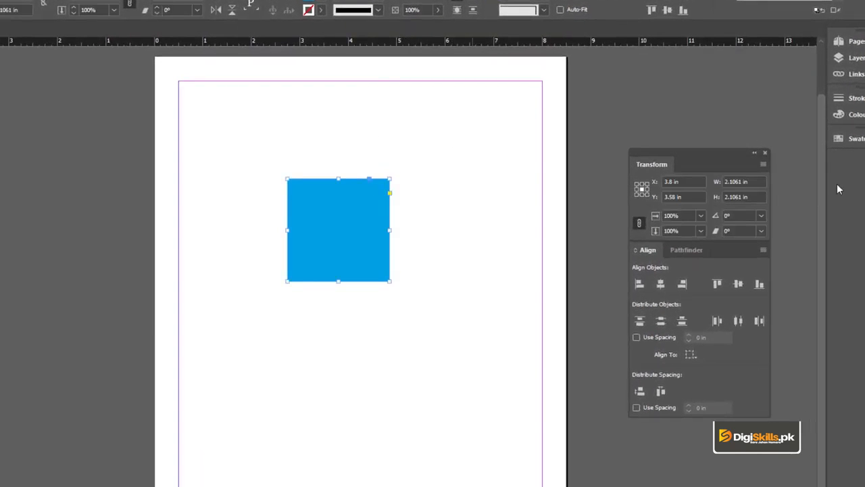
click(668, 181)
text(2in)
key(Tab)
text(2in)
key(Return)
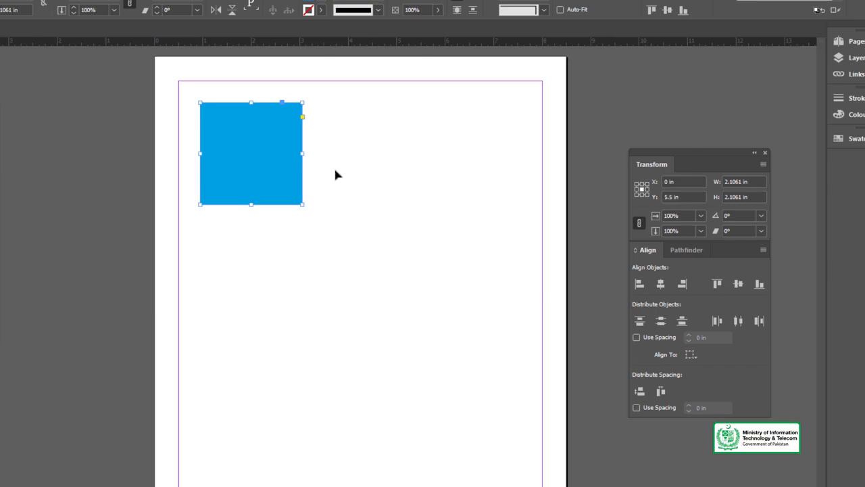
key(ctrl+z)
key(ctrl+z)
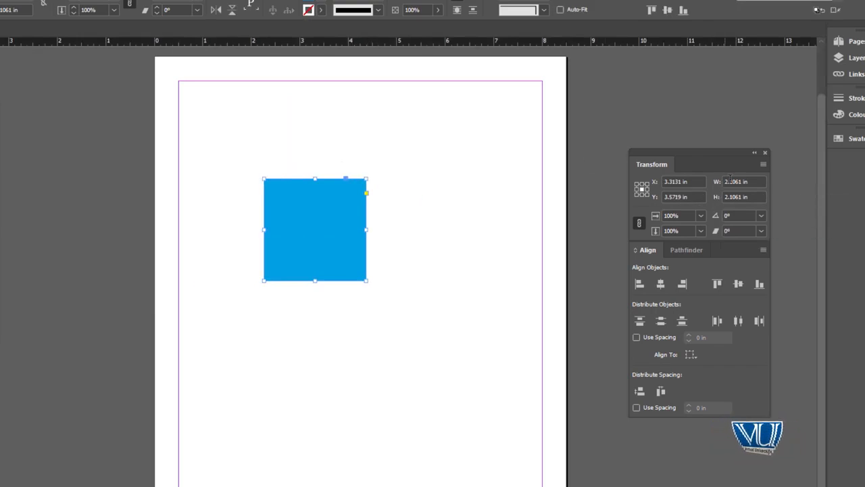
- Set the blue square's width and height to 3 in, and deselect it
click(743, 180)
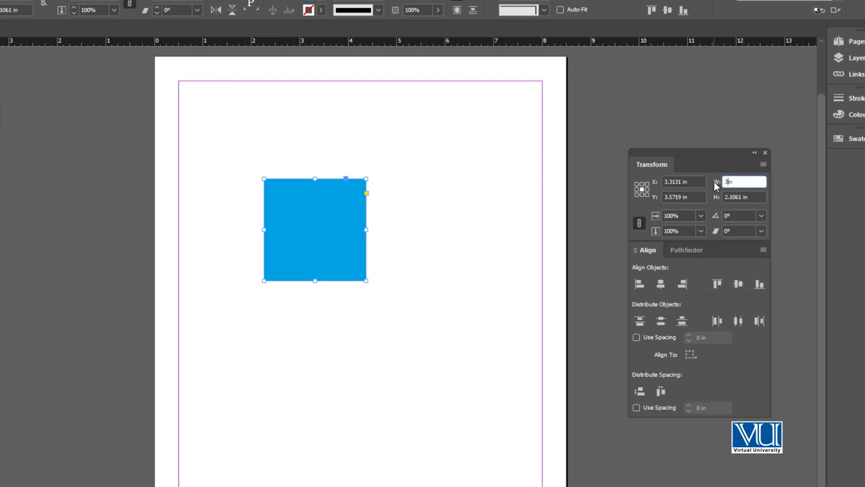
key(Tab)
text(3)
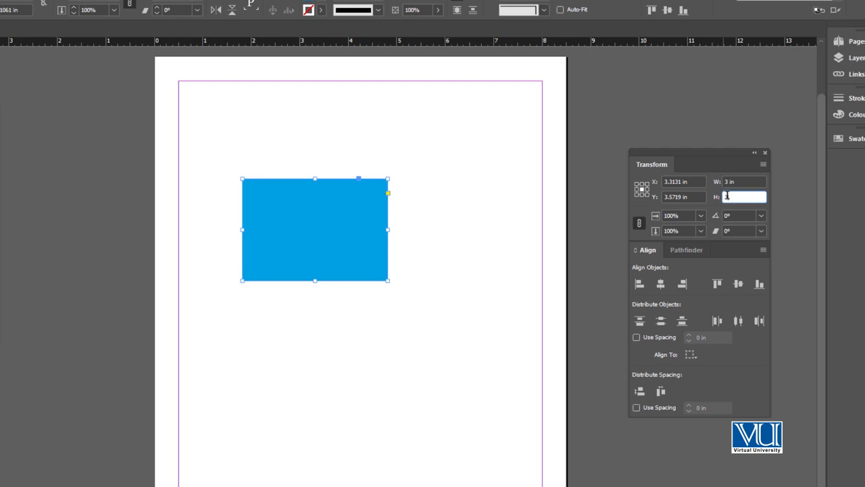
key(Return)
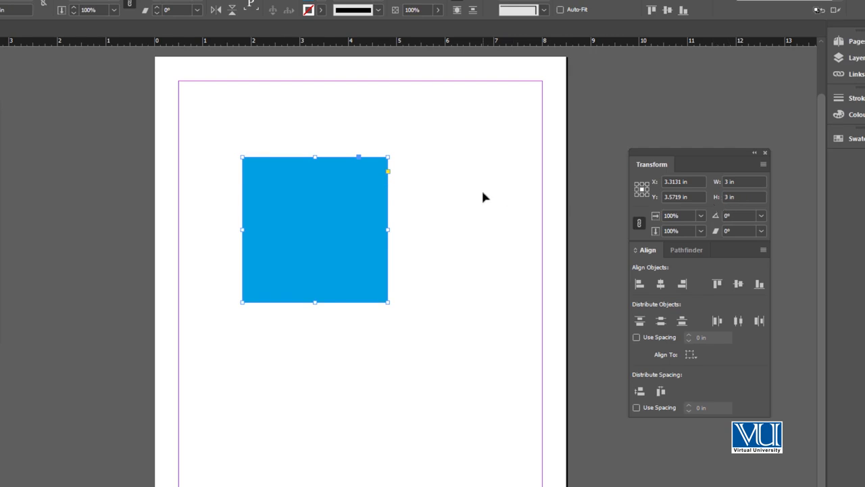
click(439, 193)
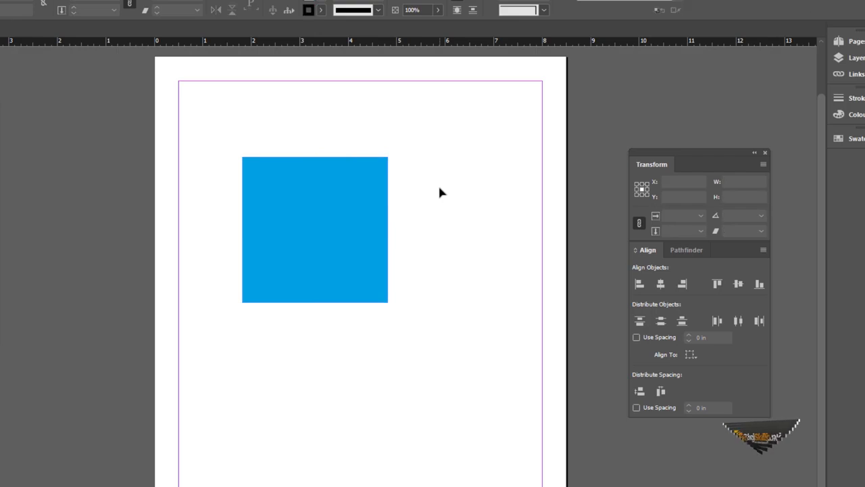
- Select the blue square again and set its width to 5 in
click(357, 197)
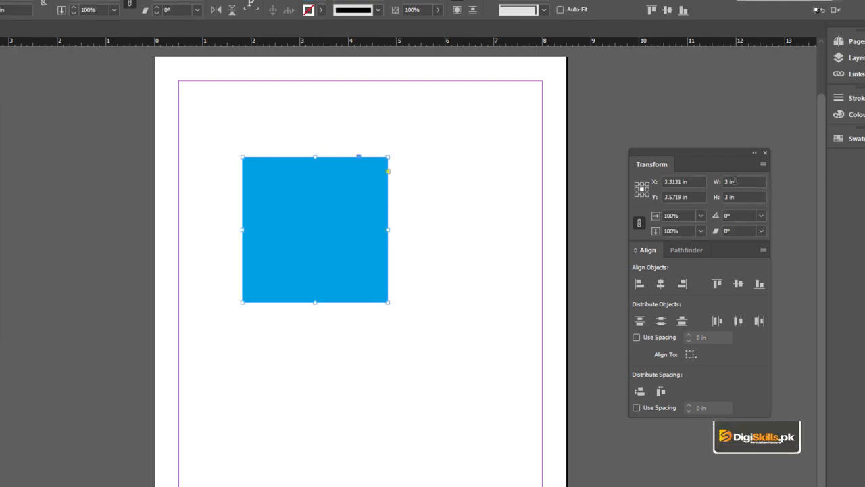
drag(733, 181, 724, 181)
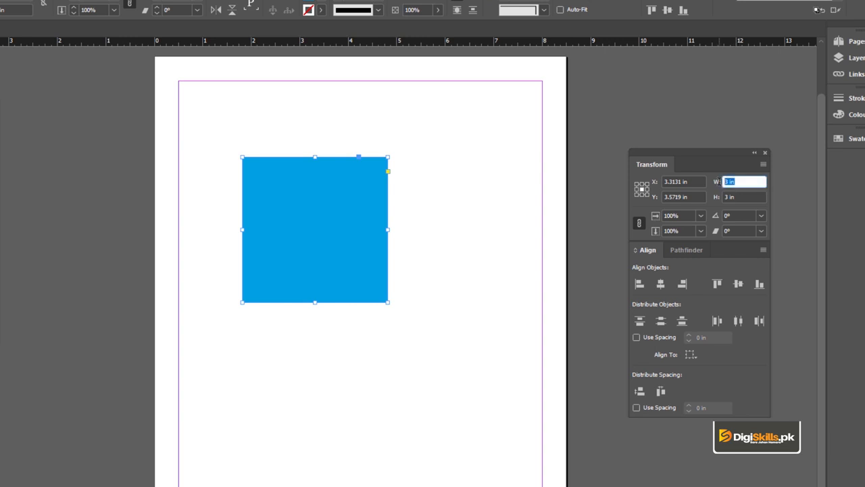
text(5)
key(Return)
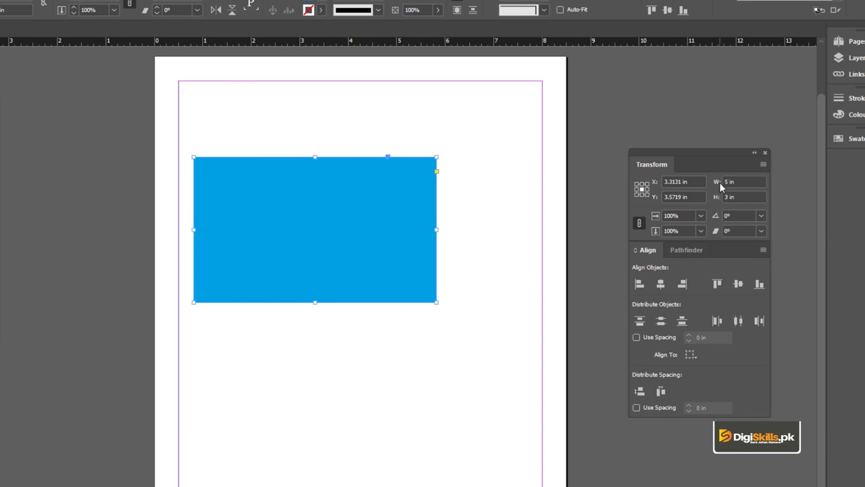
click(729, 195)
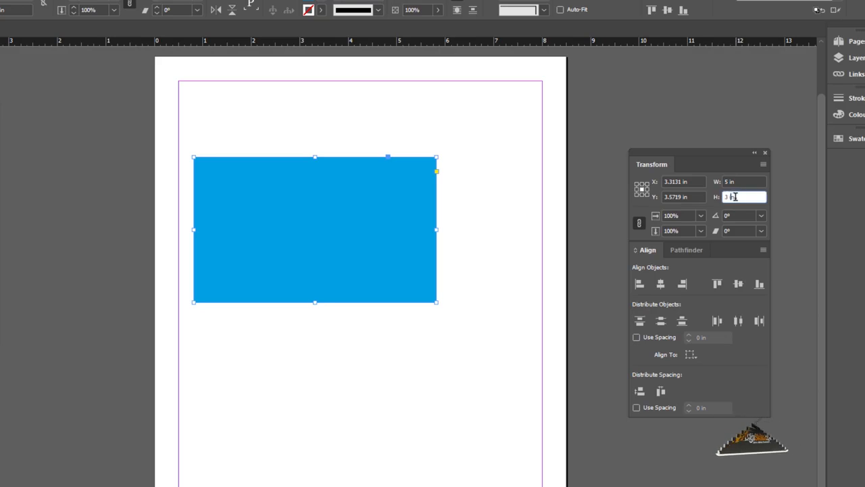
click(427, 135)
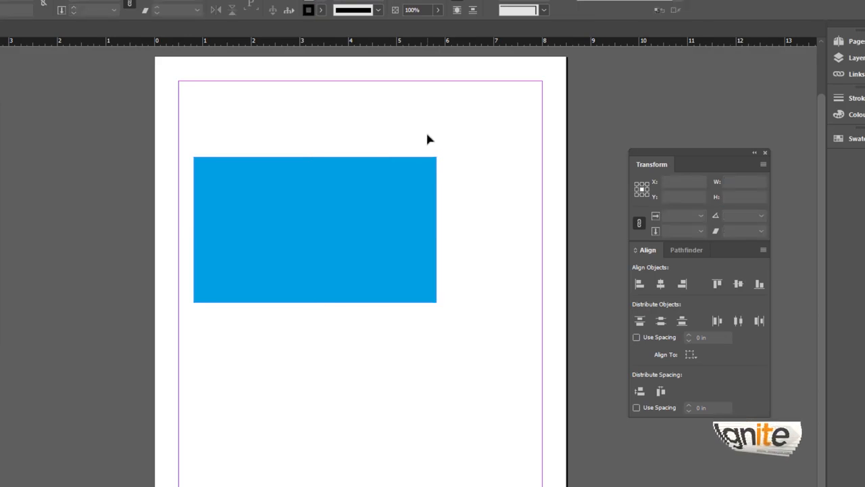
- Undo the width and height changes made to the blue shape
key(ctrl+z)
key(ctrl+z)
key(ctrl+z)
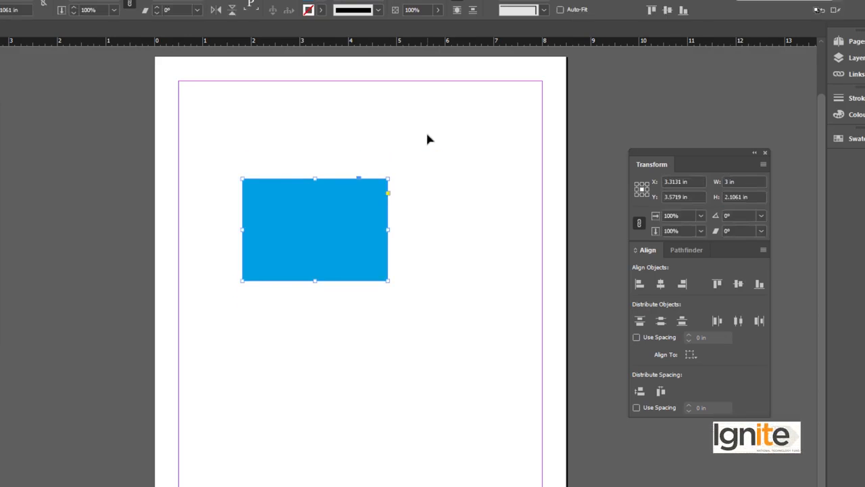
click(404, 174)
key(ctrl+z)
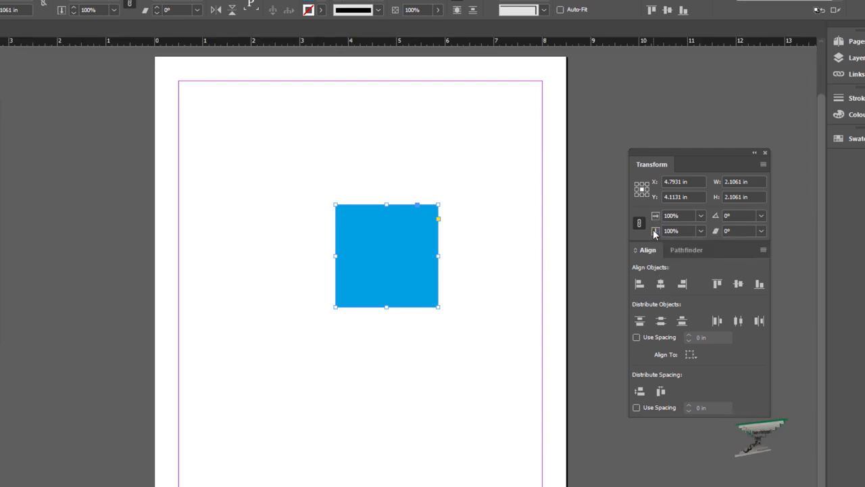
- Scale the square up proportionally twice with preset percentages, to about 3.29 in wide and high
click(700, 216)
click(695, 363)
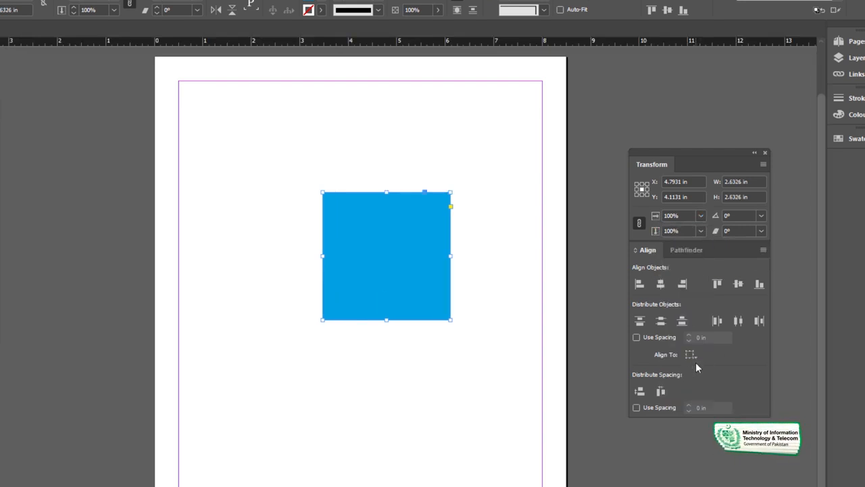
click(639, 225)
click(640, 225)
click(683, 215)
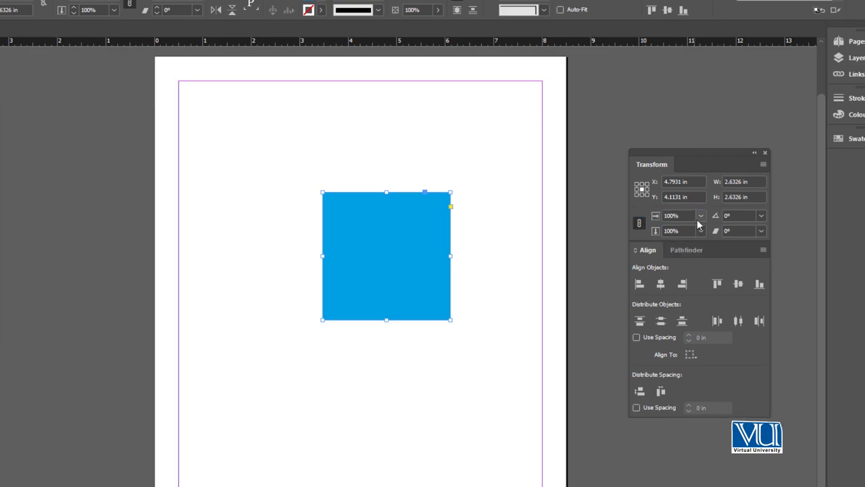
click(700, 216)
click(693, 363)
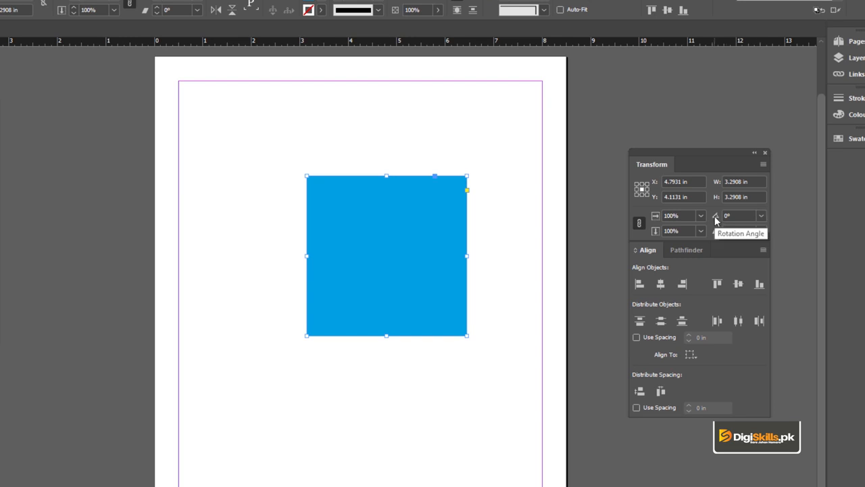
- Try rotating the square by 45°, and undo the rotation
click(761, 215)
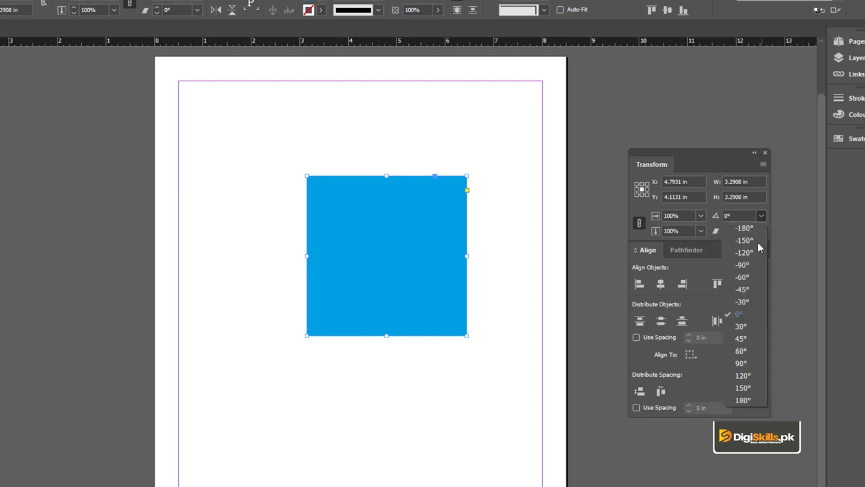
click(758, 337)
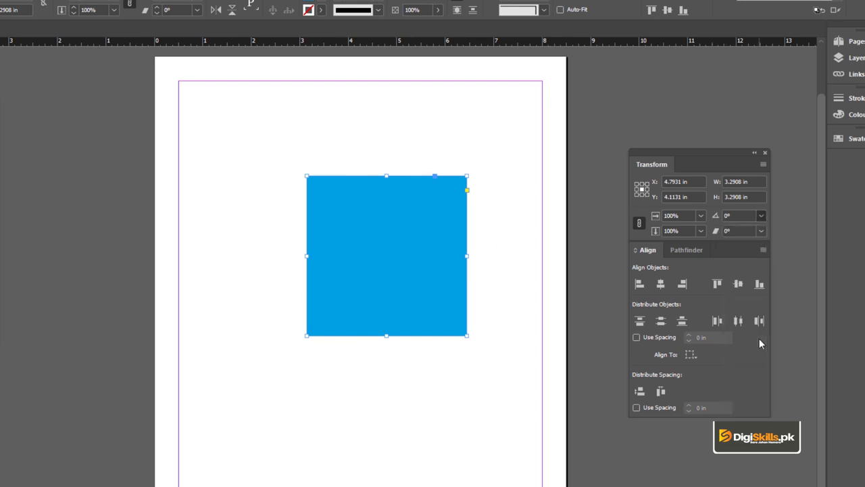
key(ctrl+z)
- Shear the square by 10°, and set its shear angle back to 0°
click(761, 230)
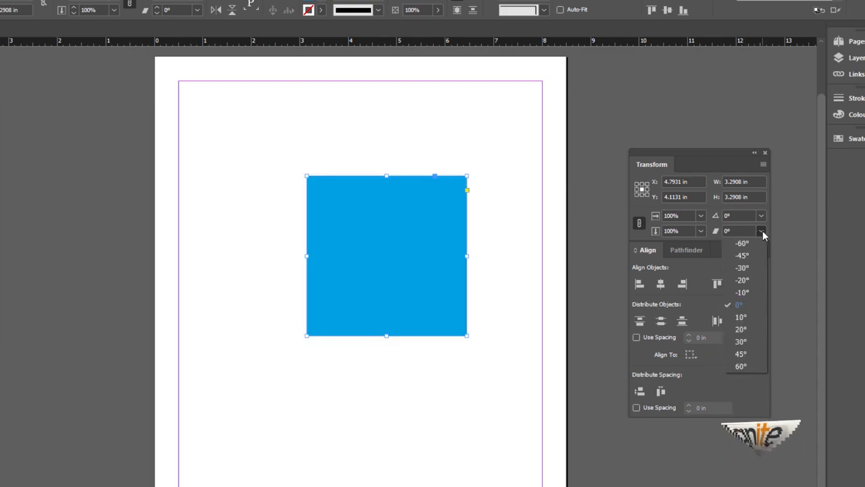
click(746, 316)
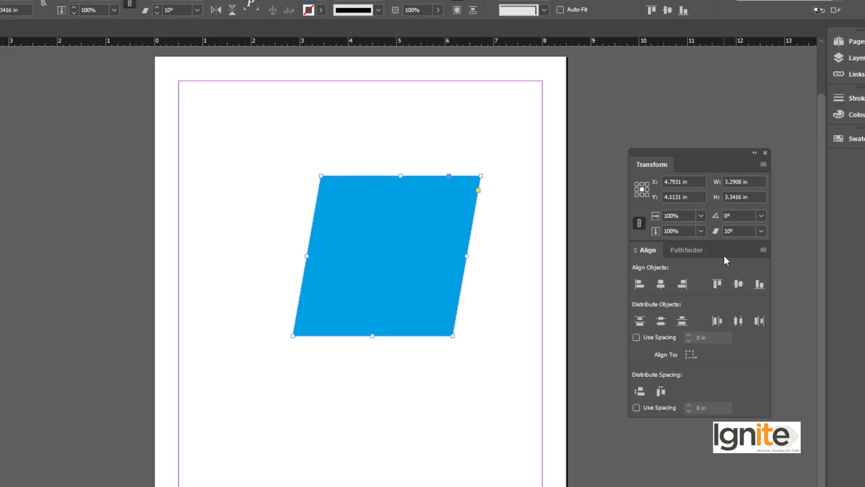
click(761, 231)
click(742, 304)
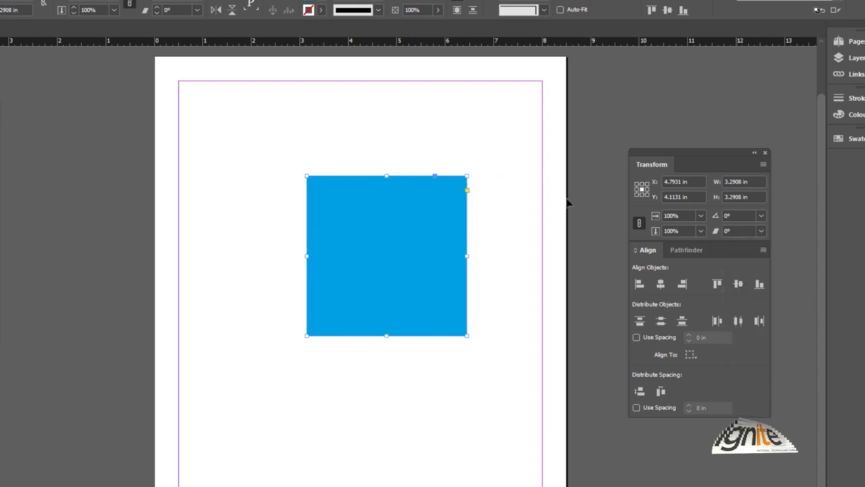
- Reselect the square and move it to about X 4.31 in, Y 3.85 in
click(447, 156)
click(428, 228)
drag(429, 227, 394, 216)
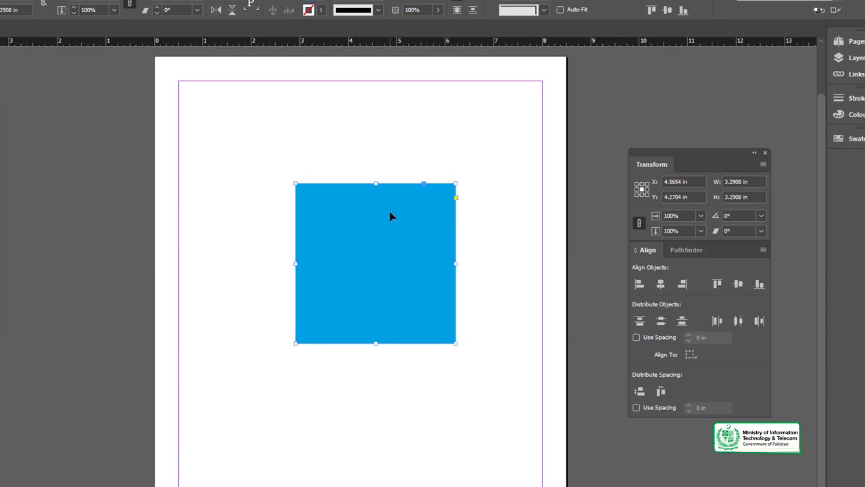
right_click(390, 217)
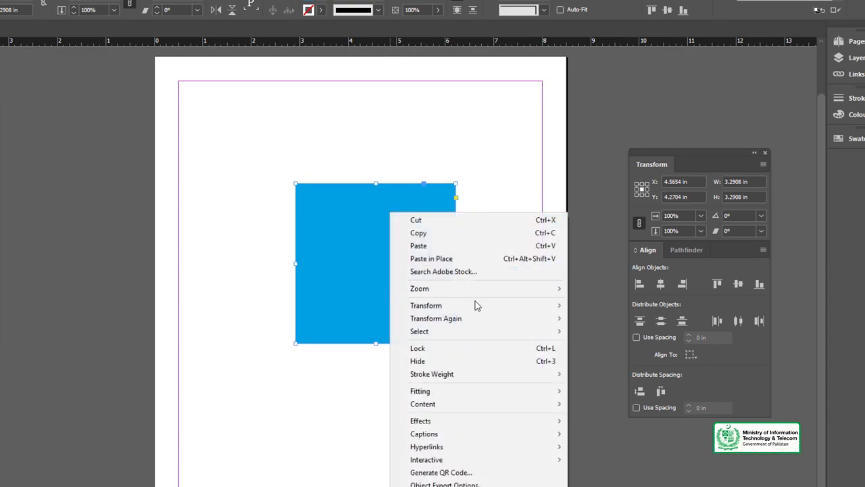
mouse_move(478, 307)
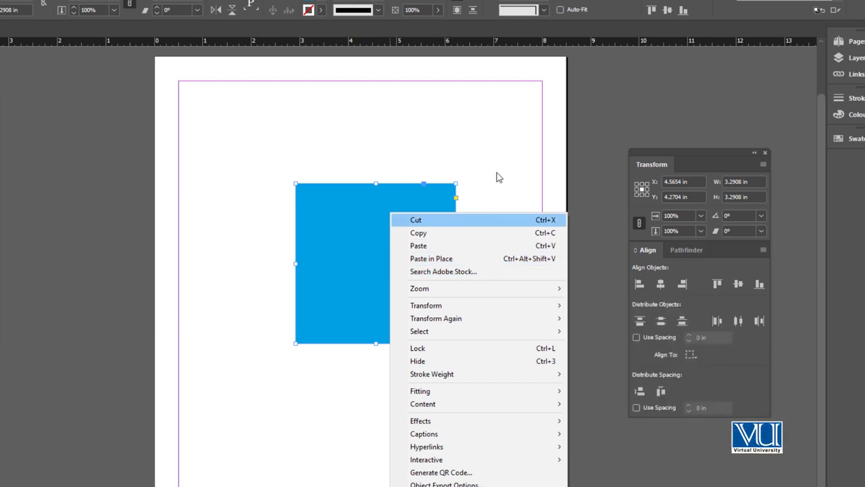
drag(410, 232, 398, 213)
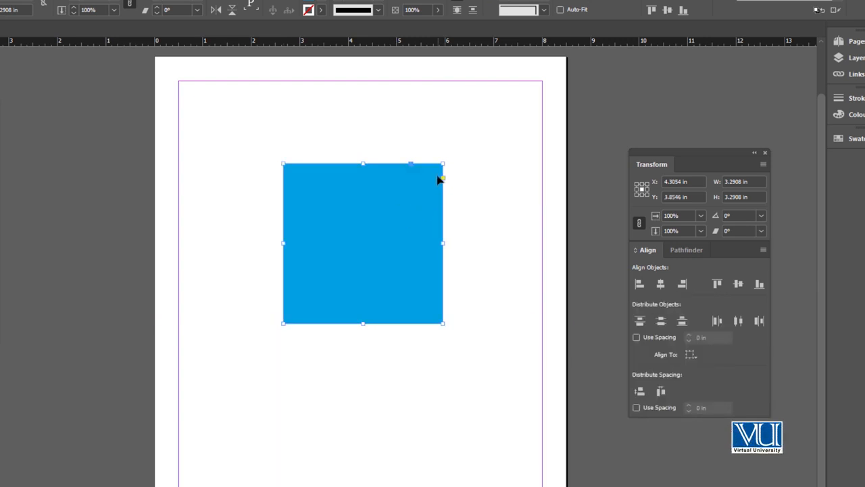
- Shrink the square proportionally to about 0.91 in on each side
drag(443, 164, 430, 175)
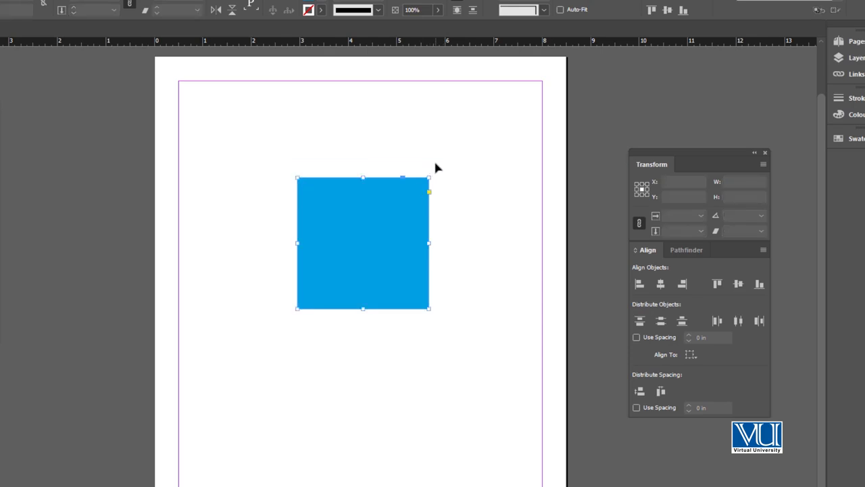
drag(428, 178, 413, 367)
drag(321, 184, 475, 367)
drag(429, 308, 373, 279)
- Duplicate the small square to make three, and arrange them in a staggered vertical column
click(377, 314)
click(415, 216)
click(303, 201)
drag(315, 218, 302, 244)
drag(359, 332, 334, 332)
- Try aligning the three squares by their left edges, undo it, and align their right edges instead
drag(268, 160, 493, 408)
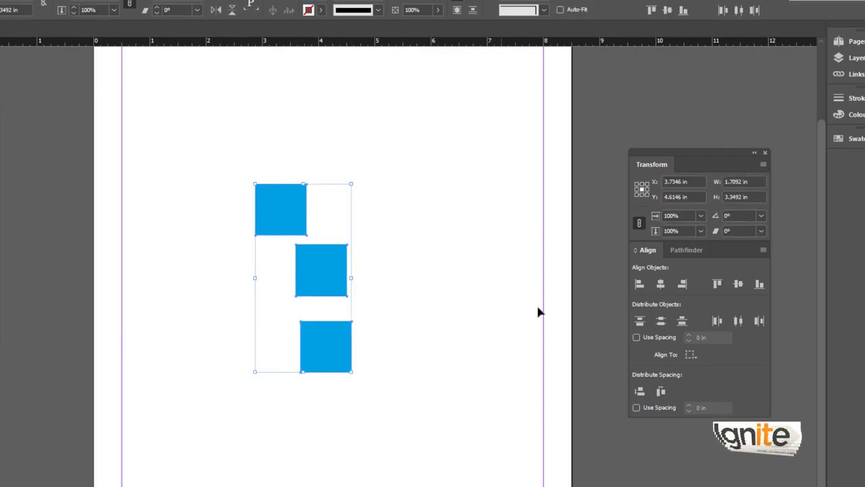
click(639, 284)
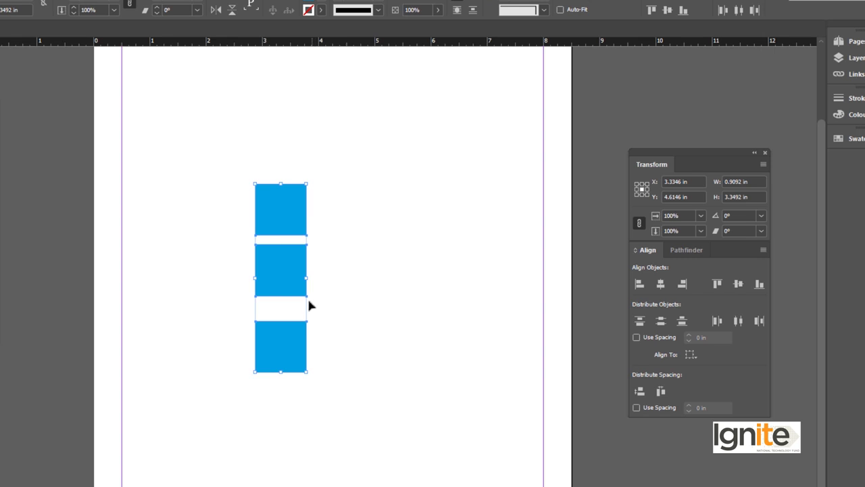
key(ctrl+z)
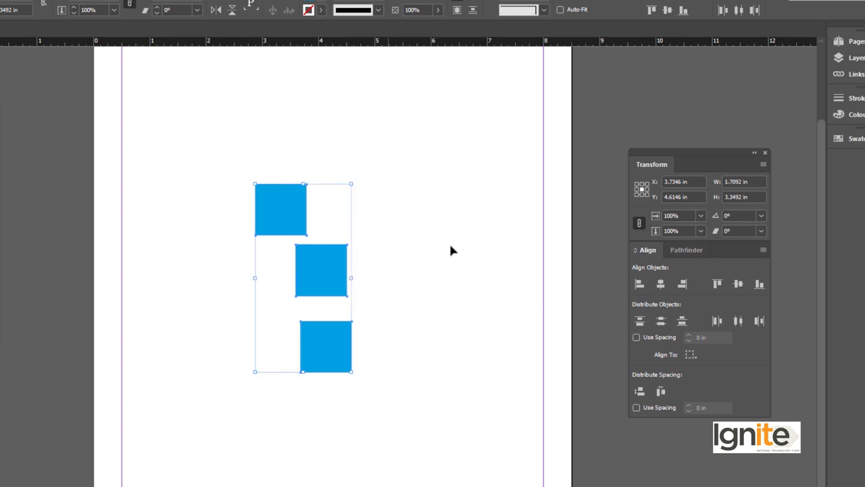
click(683, 284)
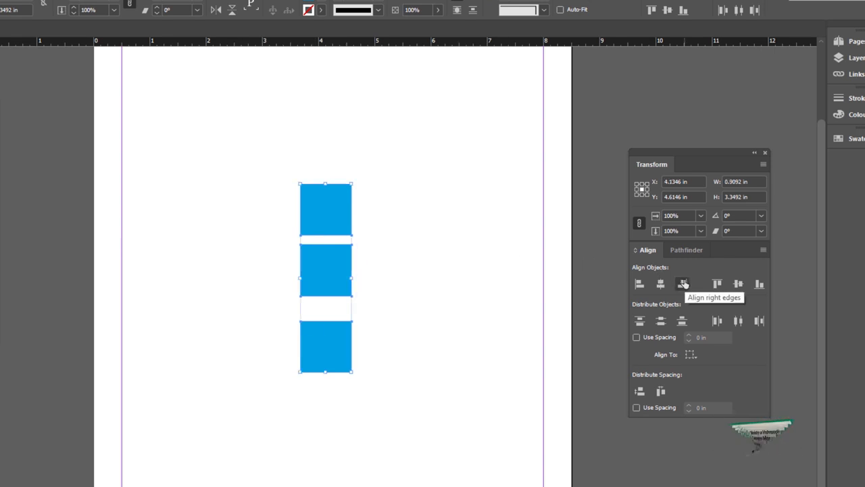
- Undo the right-edge alignment, and try aligning the three squares by their horizontal centres before restoring the staggered layout
key(ctrl+z)
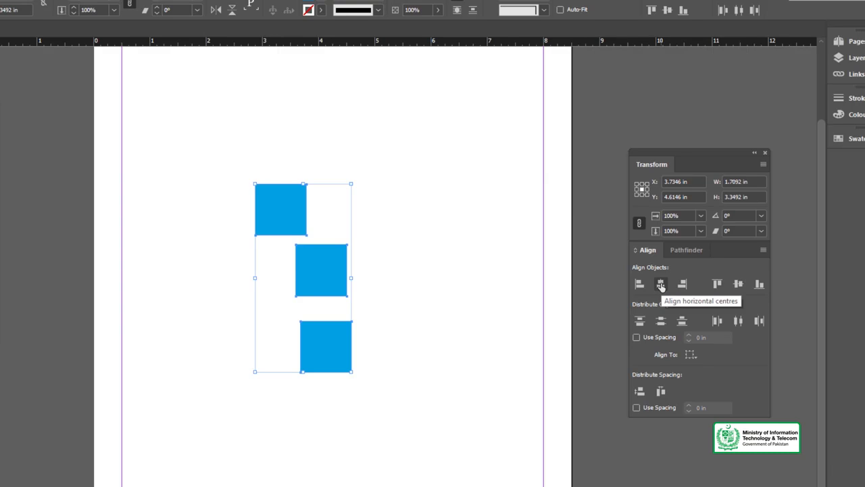
click(660, 285)
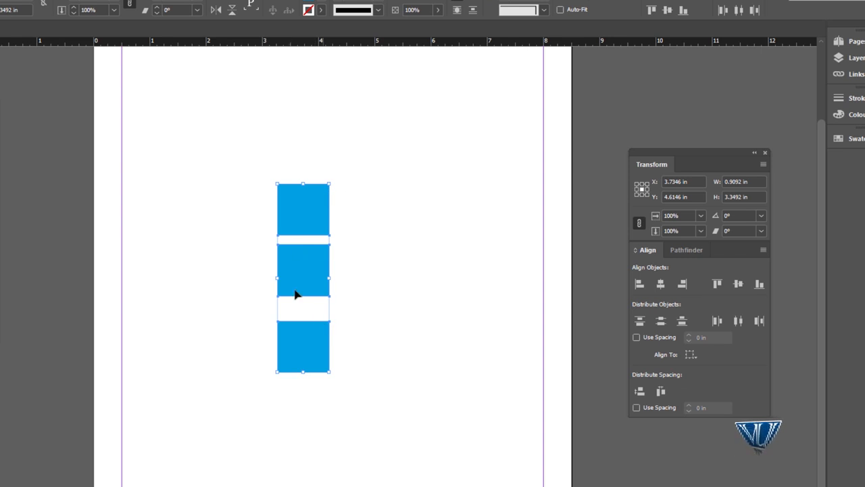
key(ctrl+z)
- Rearrange the middle and lower squares into a staggered horizontal row with the first one, and select all three
drag(334, 261, 364, 230)
drag(338, 330, 436, 196)
drag(274, 111, 481, 254)
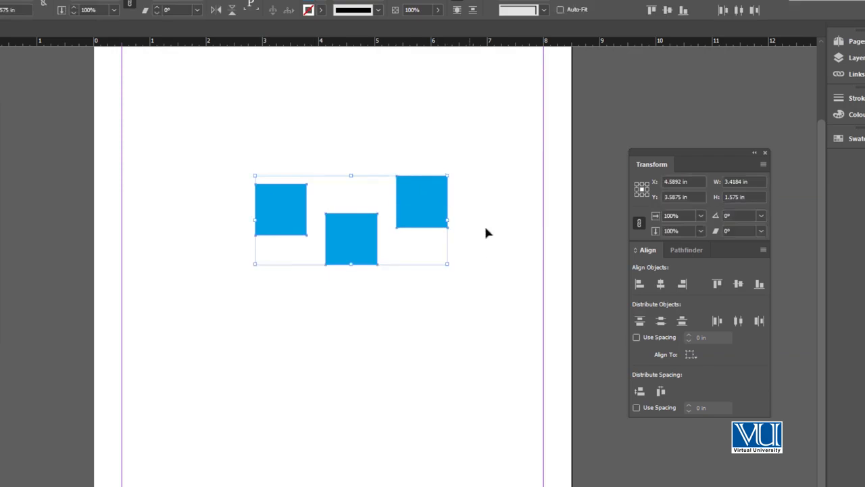
- Try aligning the three squares by top edges, bottom edges and vertical centres, undoing each alignment
click(717, 285)
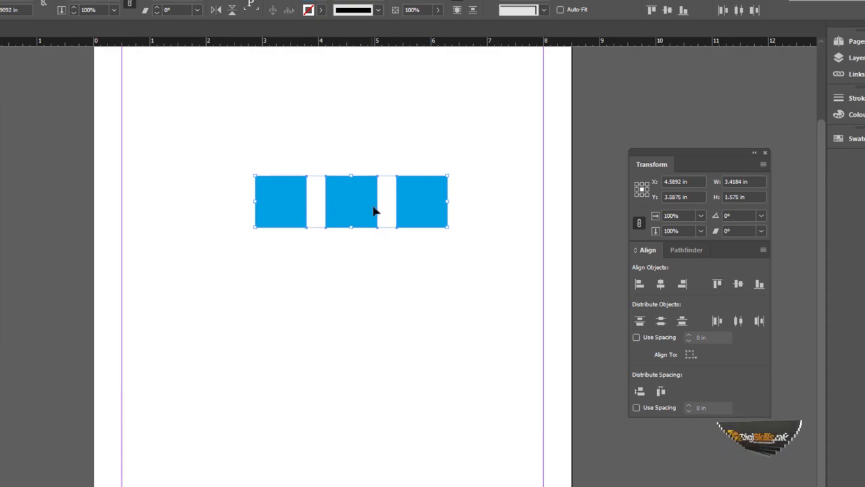
key(ctrl+z)
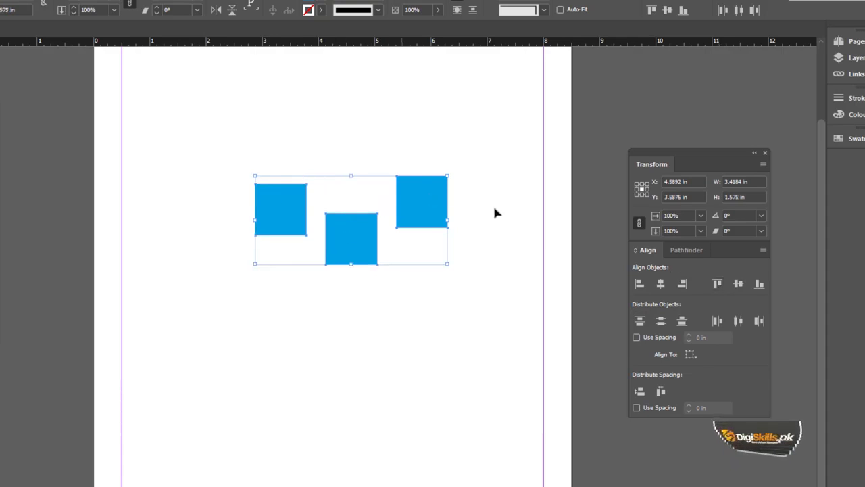
click(760, 285)
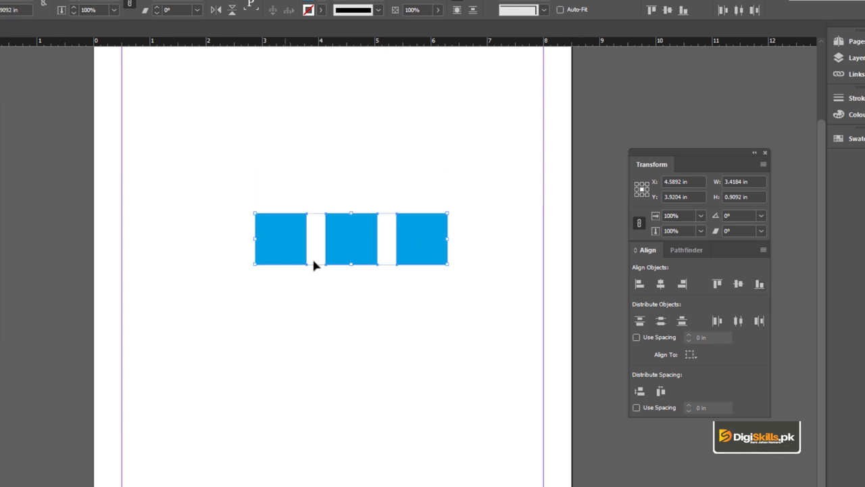
key(ctrl+z)
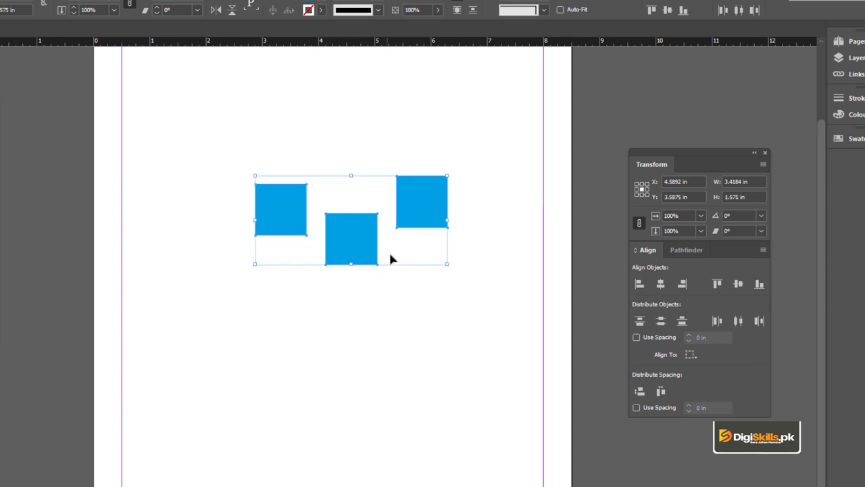
click(738, 284)
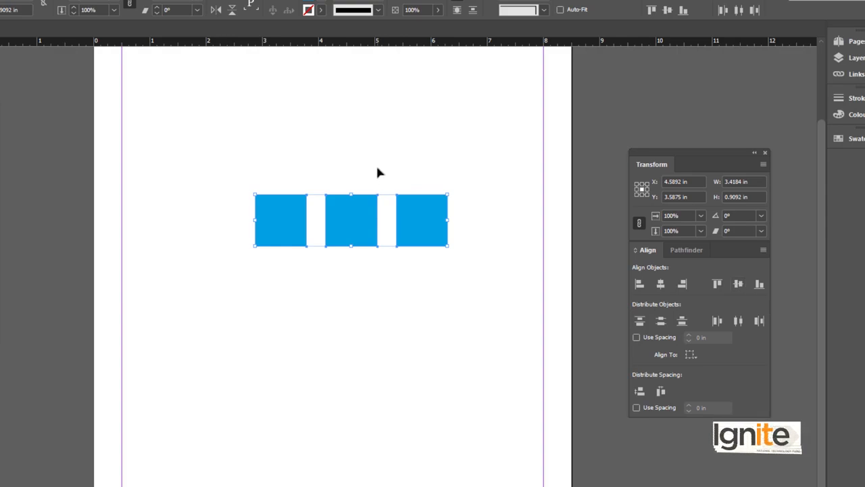
key(ctrl+z)
- Move the second and third squares into a staggered vertical column below the first, and select all three
drag(335, 230, 309, 287)
drag(419, 179, 343, 342)
drag(266, 169, 438, 398)
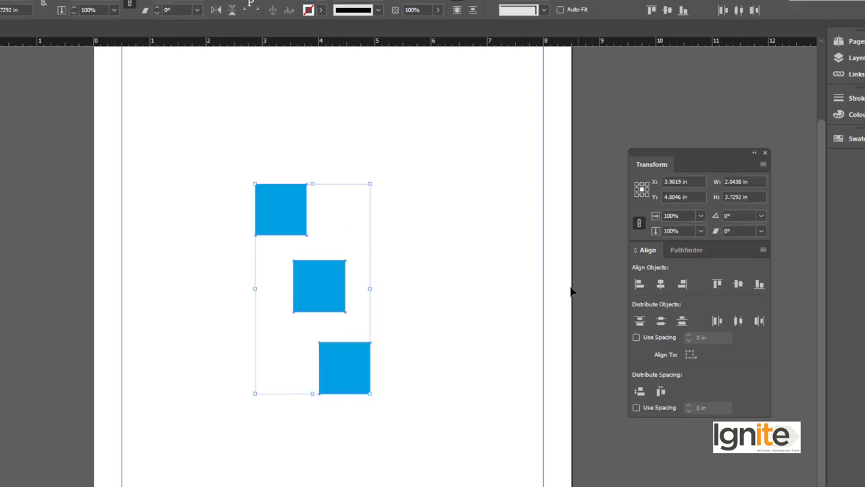
- Align the three squares by their left edges and distribute them evenly by their vertical centres
click(640, 283)
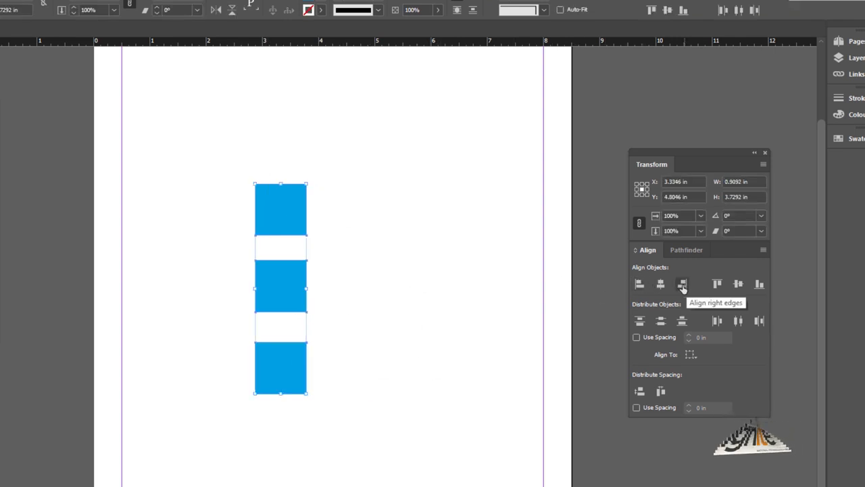
click(660, 321)
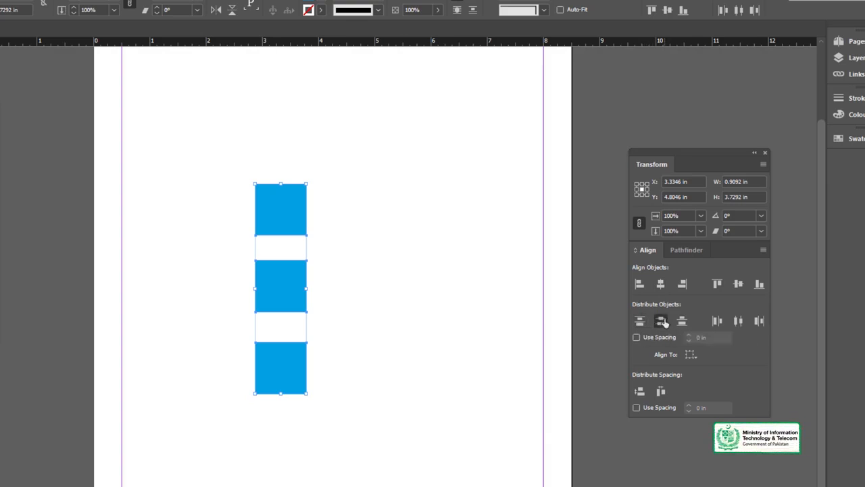
click(302, 319)
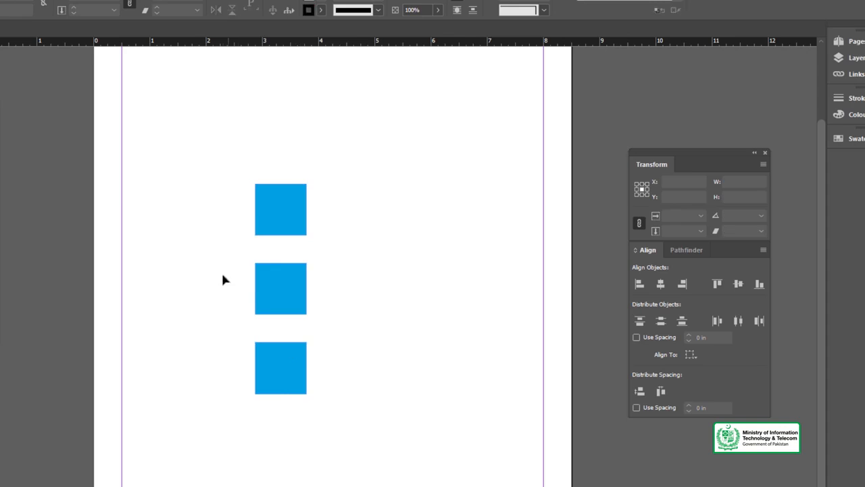
- Move the lower two squares straight down together, and undo the extra shift of the bottom square
drag(222, 296, 291, 371)
drag(291, 309, 291, 348)
click(323, 340)
drag(287, 395, 317, 420)
shift+click(288, 331)
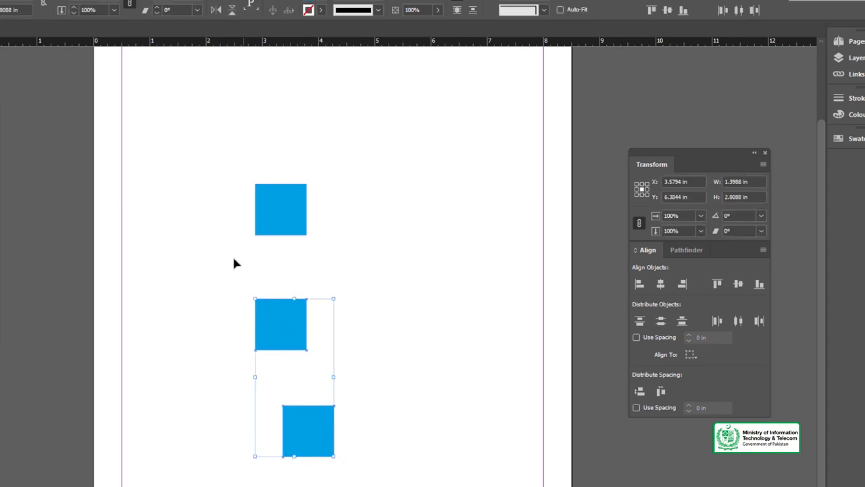
key(ctrl+z)
- Select the whole column of squares, distribute it by vertical centres, and deselect it
drag(212, 158, 334, 408)
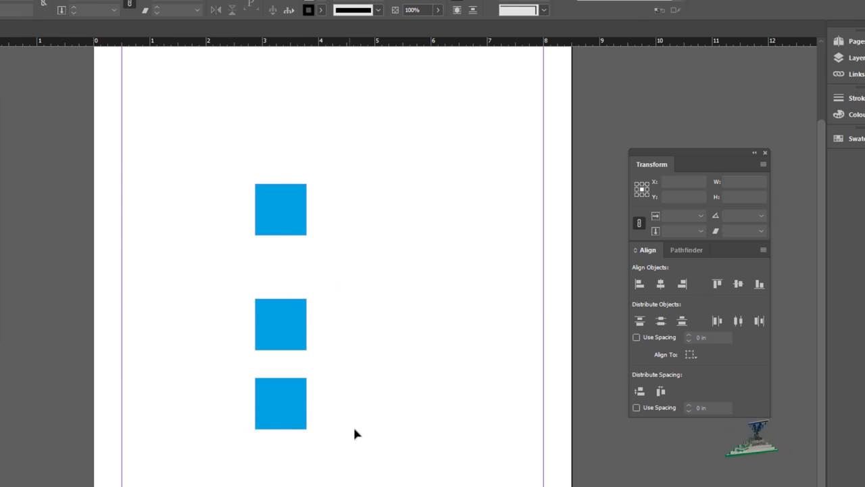
click(659, 324)
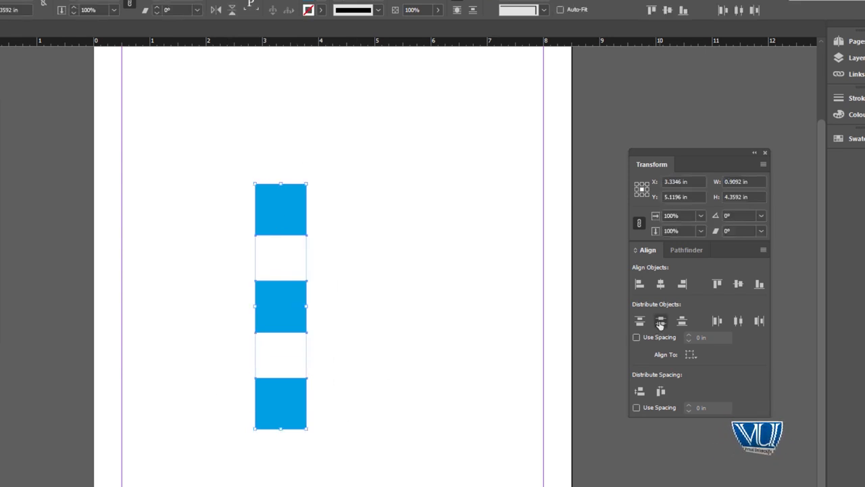
click(300, 249)
- Spread the squares into a staggered horizontal row and align them by their vertical centres
drag(282, 308, 341, 322)
drag(293, 380, 448, 215)
click(261, 155)
drag(261, 155, 473, 260)
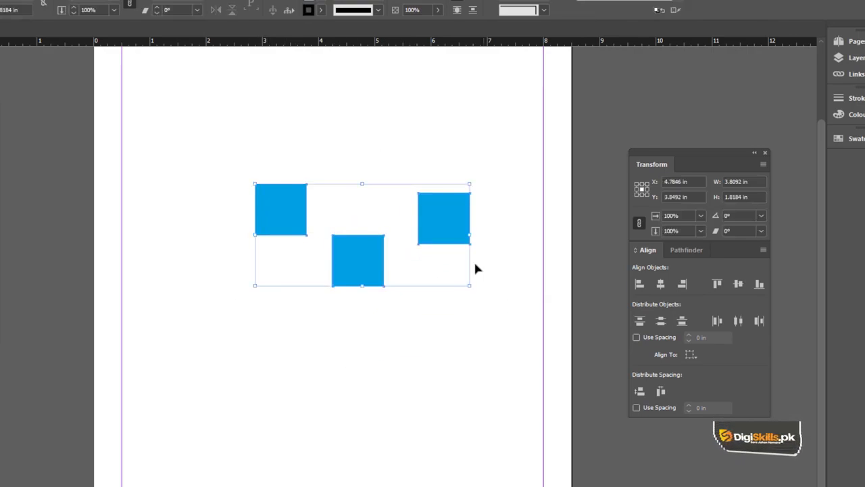
click(738, 285)
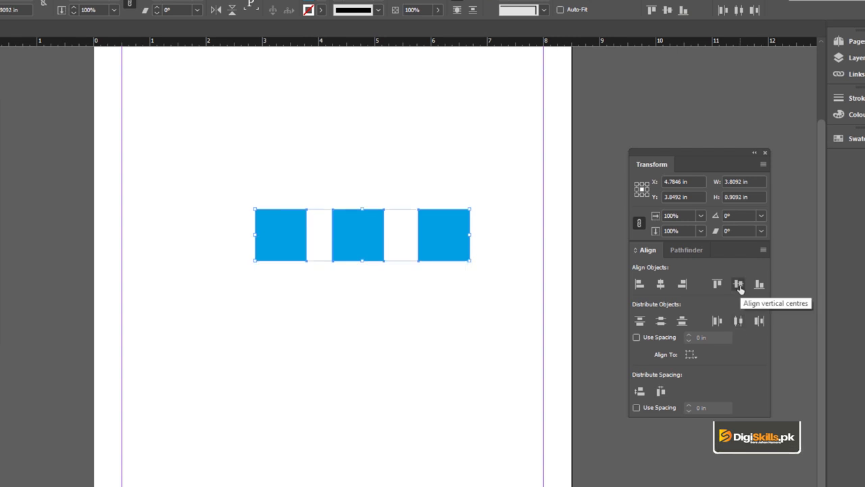
click(468, 182)
- Widen the gaps between the three squares unevenly and shift the whole row to the left
drag(443, 231, 492, 230)
drag(371, 221, 412, 225)
click(396, 203)
drag(280, 183, 548, 297)
drag(512, 240, 438, 242)
click(436, 187)
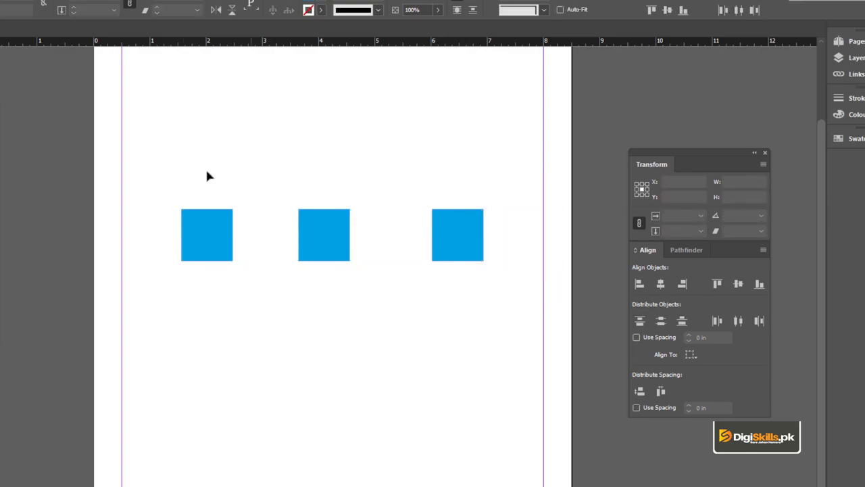
- Select all three squares and distribute them by their horizontal centres
key(ctrl+a)
click(738, 321)
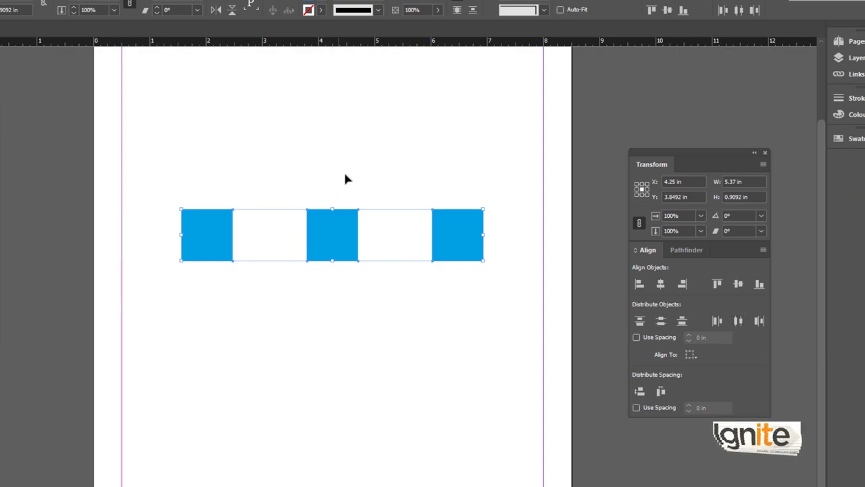
click(303, 185)
- Move the middle and rightmost squares left together, and redistribute all three by horizontal centres
drag(302, 185, 422, 244)
click(315, 183)
drag(196, 168, 463, 286)
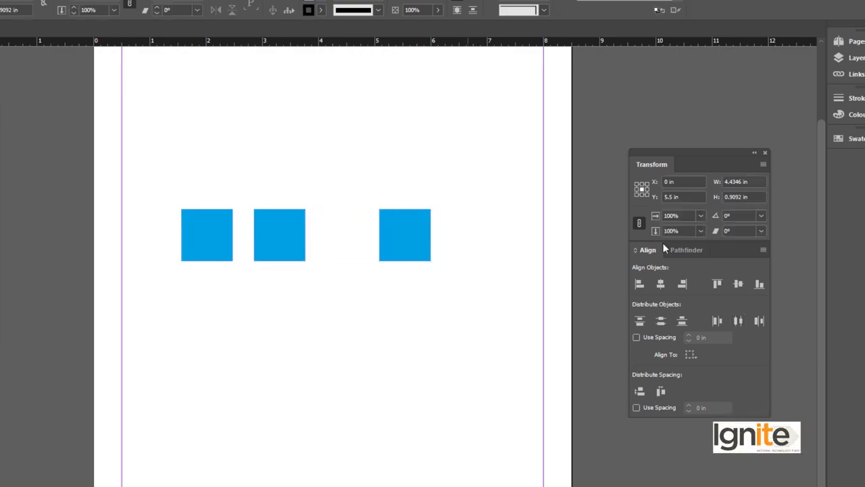
click(738, 321)
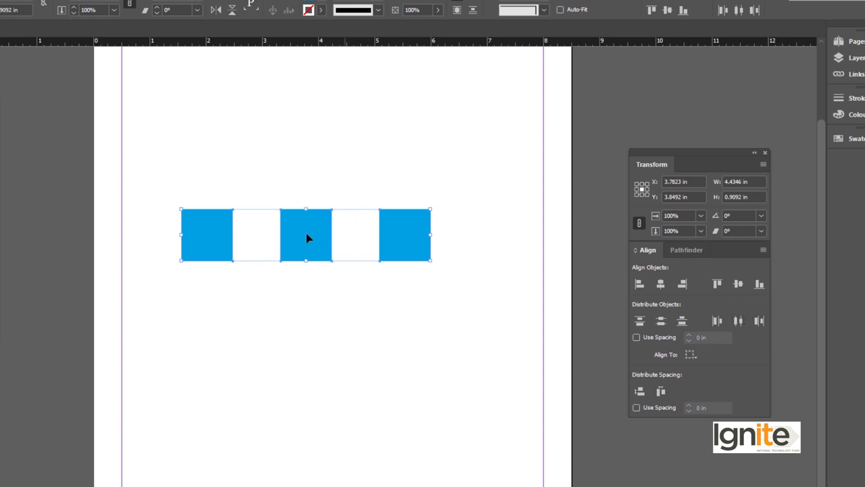
click(291, 191)
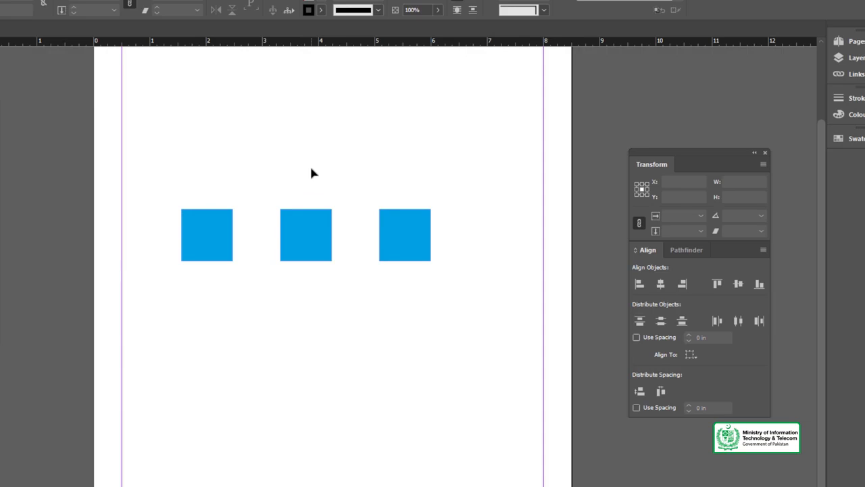
- Delete the middle and rightmost squares
drag(293, 181, 512, 290)
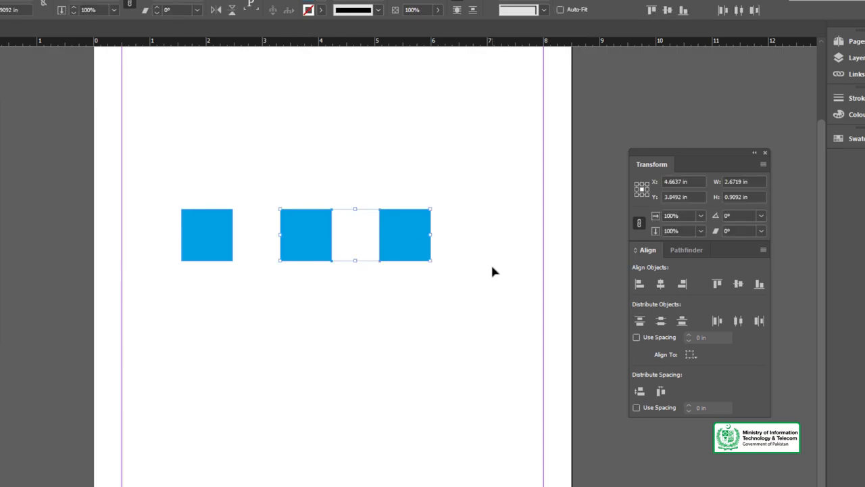
key(Delete)
- Enlarge the remaining square to about 2.04 in per side and move it to about X 3.48 in, Y 4.04 in
drag(232, 209, 262, 235)
drag(235, 224, 304, 236)
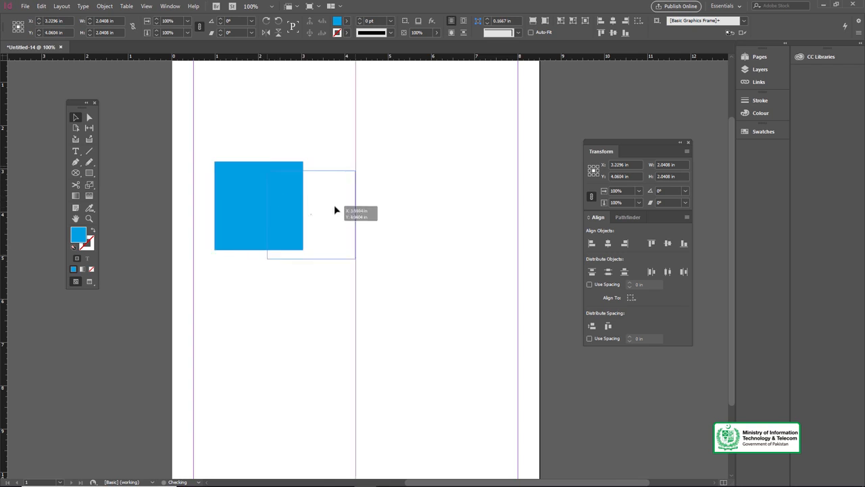
drag(335, 211, 334, 212)
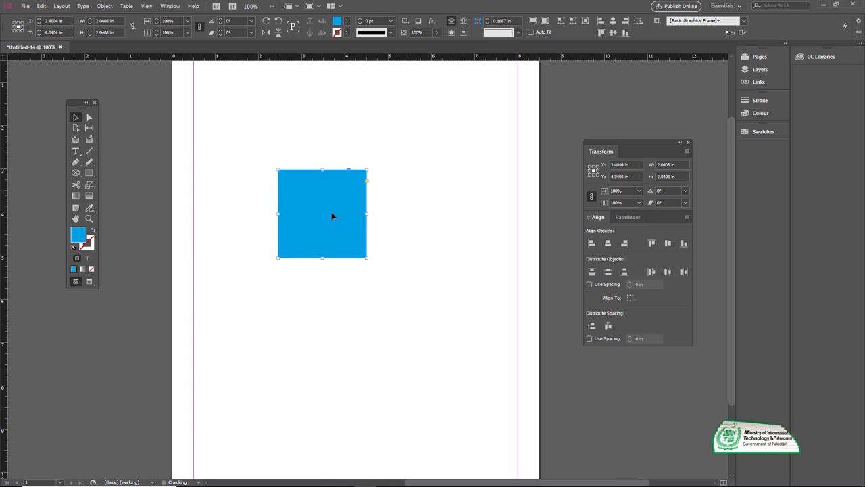
- Draw a circle about 1.4 in across with the Ellipse tool, overlapping the square's lower-right corner
click(88, 174)
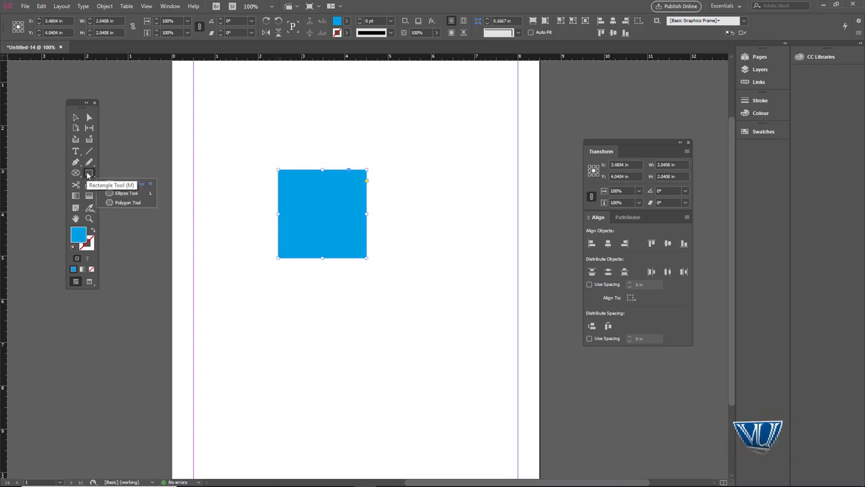
click(124, 194)
drag(344, 241, 395, 270)
key(v)
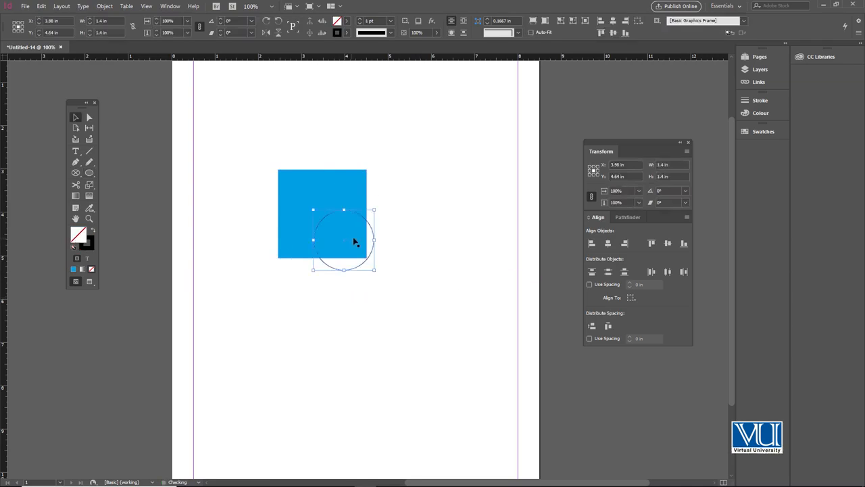
- Swap the circle's stroke and fill, and set its fill to the magenta swatch C=0 M=100 Y=0 K=0
key(shift+x)
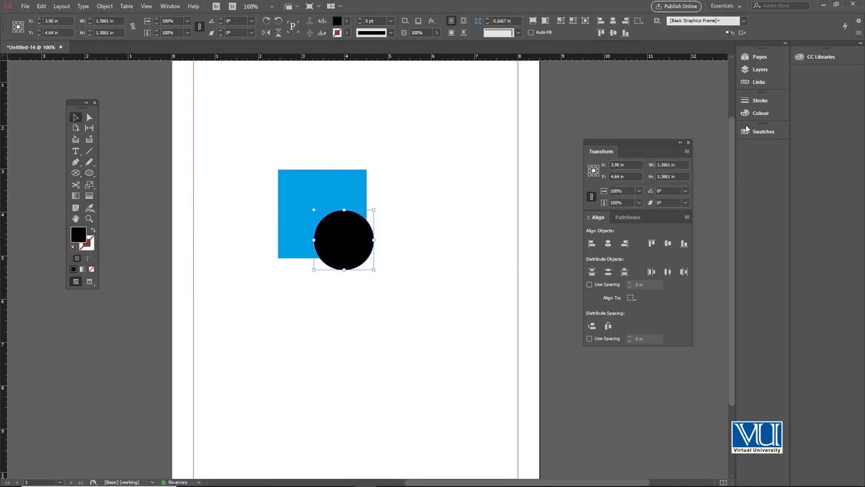
click(760, 132)
click(679, 209)
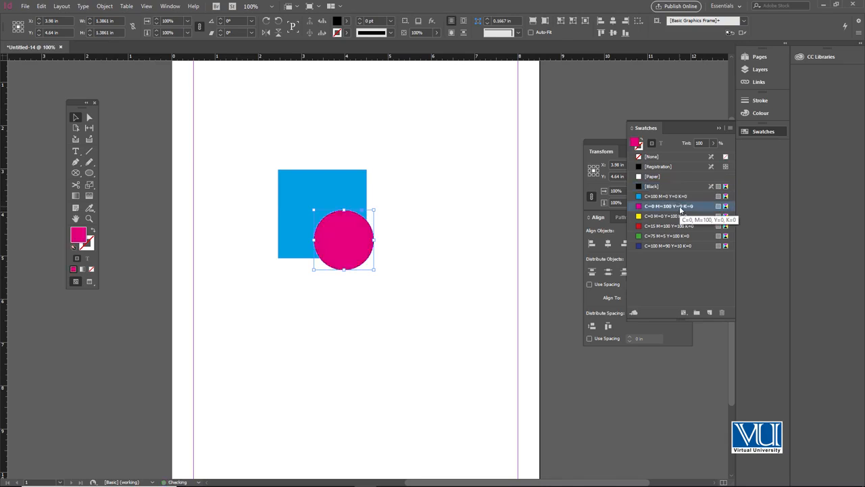
- Enlarge the magenta circle and position it over the square's lower-right corner, and close the swatches
click(408, 175)
drag(346, 232, 422, 215)
click(429, 182)
click(718, 127)
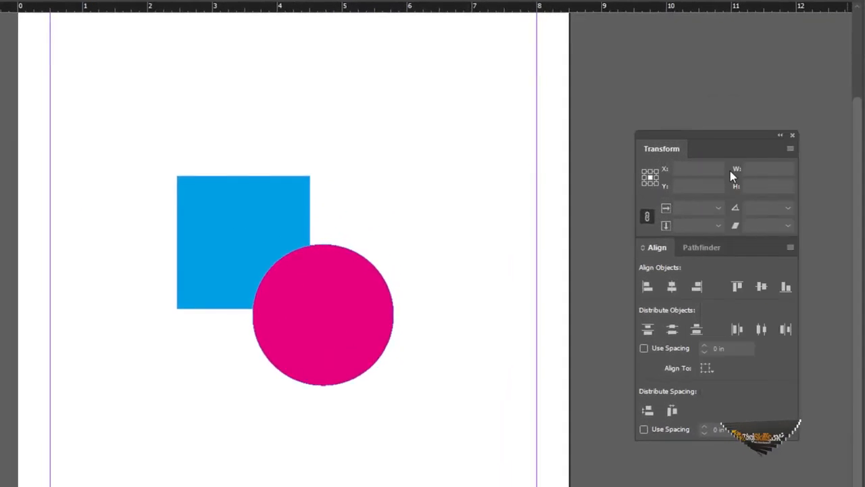
- Try the Pathfinder Add, Subtract and Intersect operations on the square and circle, undoing each one
click(695, 249)
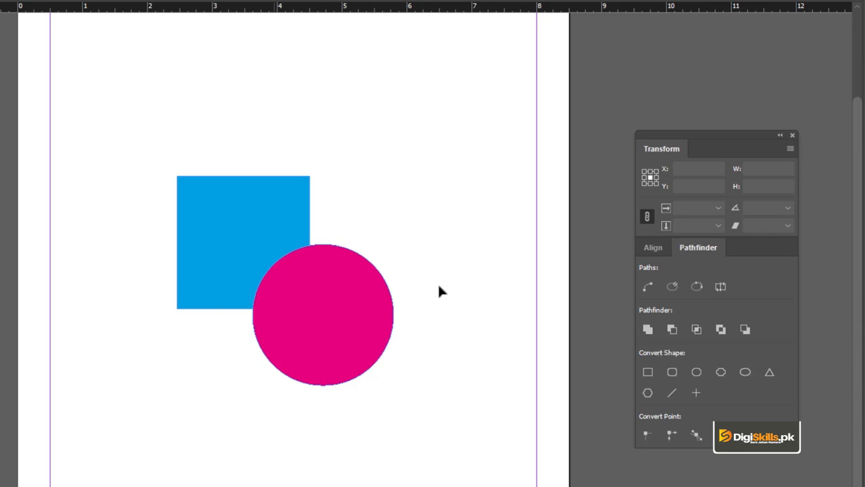
key(ctrl+a)
click(648, 329)
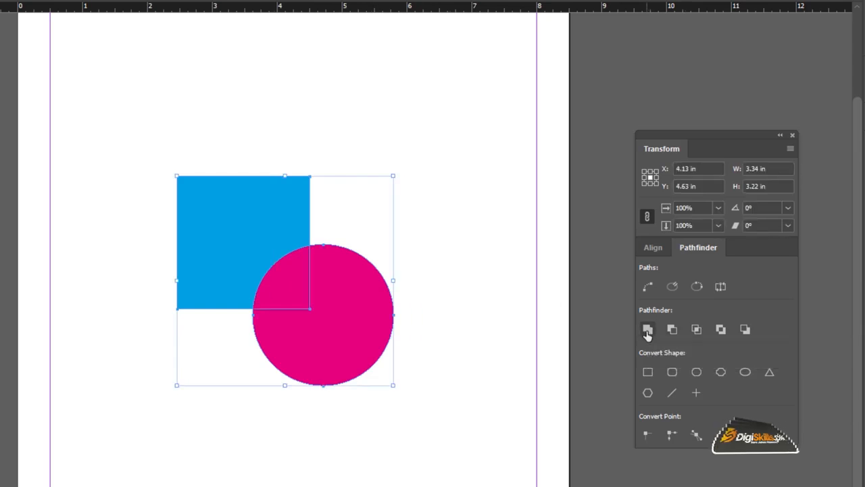
key(ctrl+z)
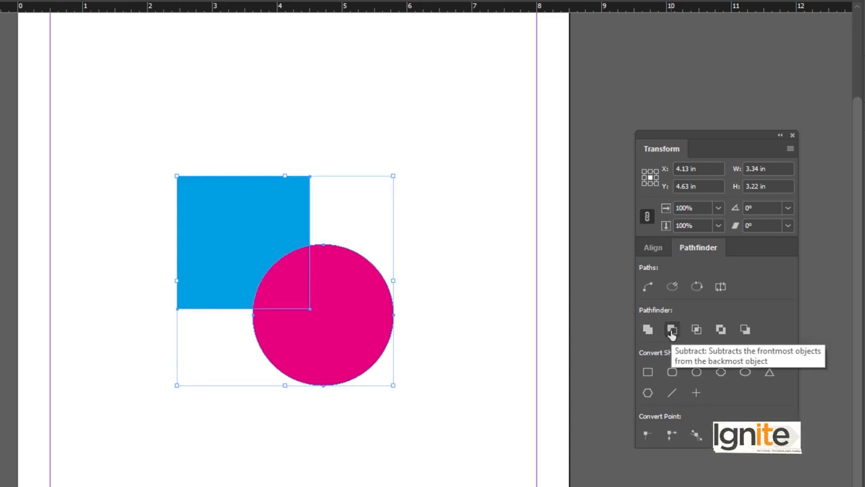
click(671, 330)
key(ctrl+z)
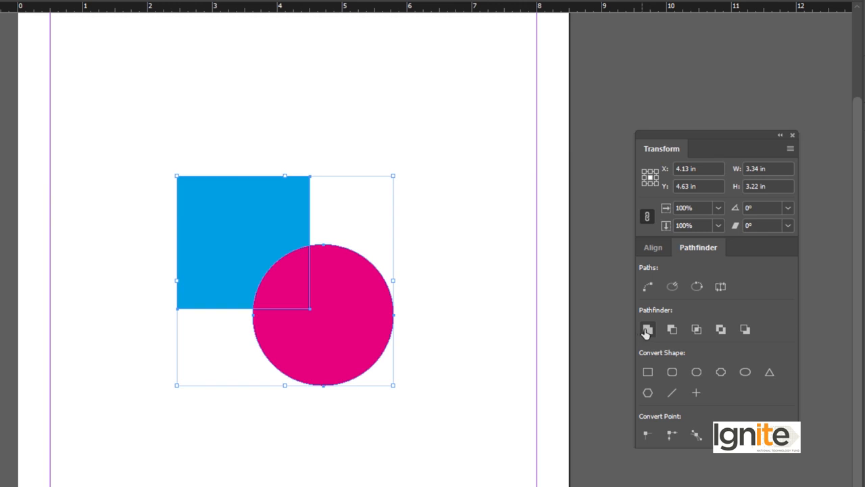
click(695, 329)
key(ctrl+z)
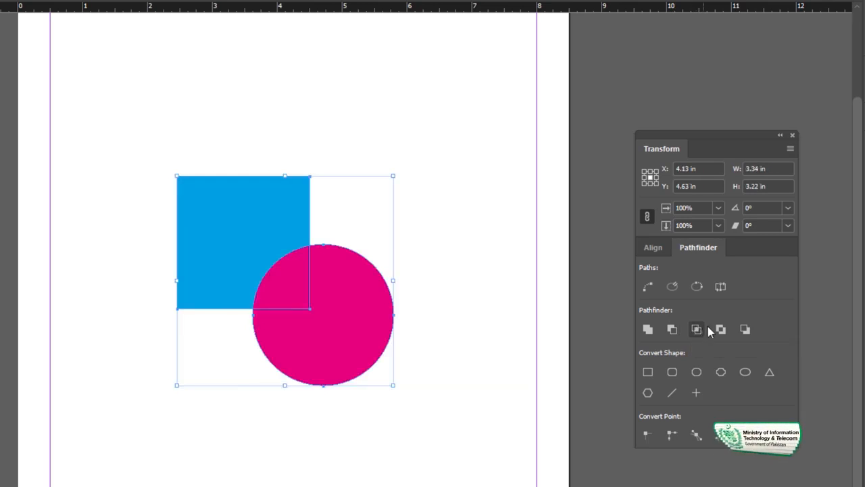
- Try the Pathfinder Exclude Overlap and Minus Back operations on the square and circle, undoing each one
click(720, 330)
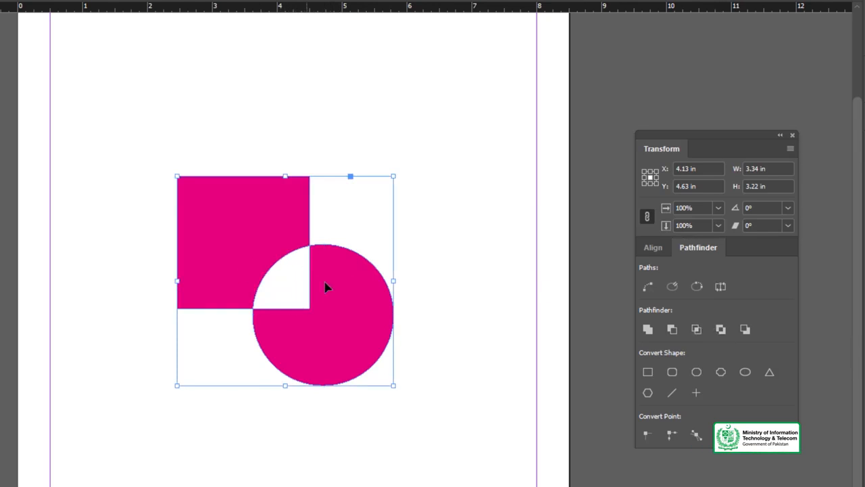
key(ctrl+z)
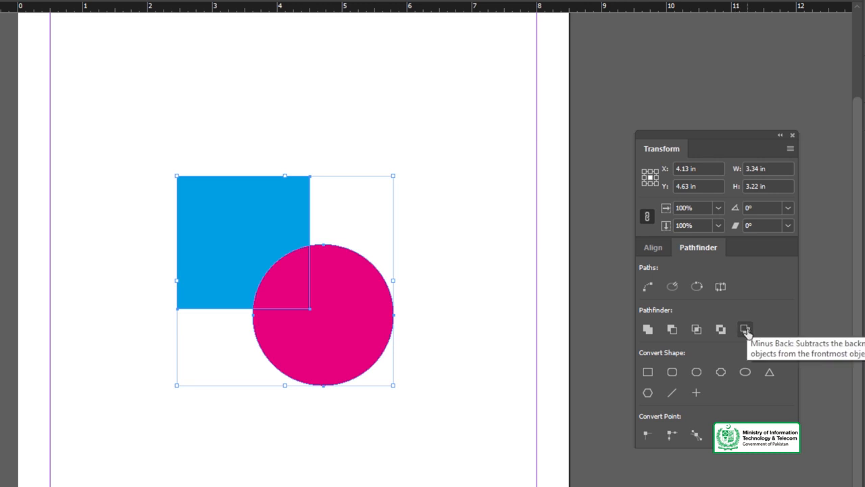
click(746, 328)
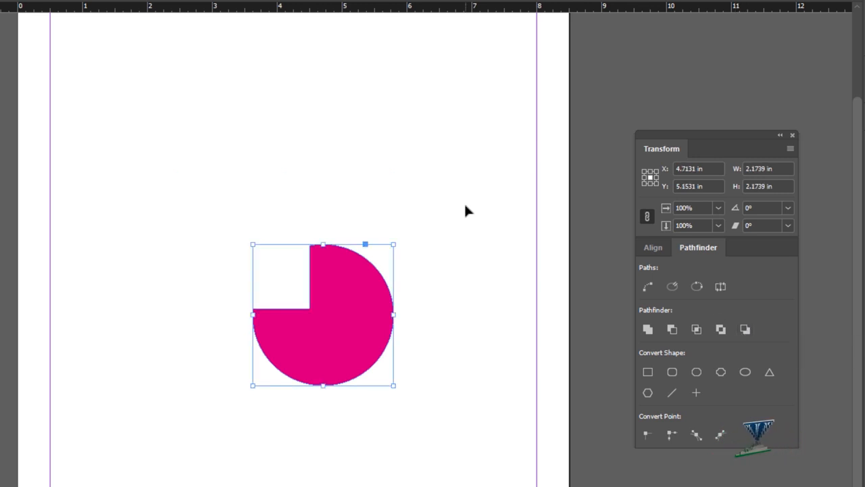
key(ctrl+z)
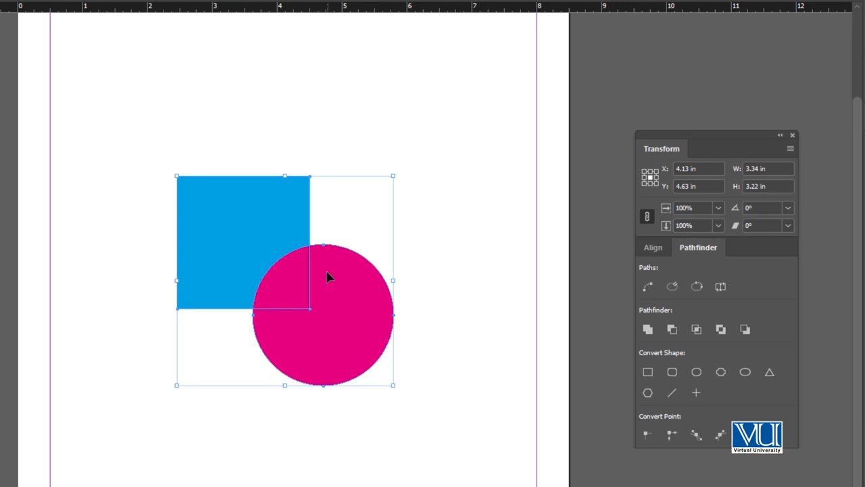
- Remove the magenta circle and move the blue square to about X 4.34 in, Y 4.88 in
click(281, 132)
drag(324, 265, 458, 143)
drag(228, 211, 283, 265)
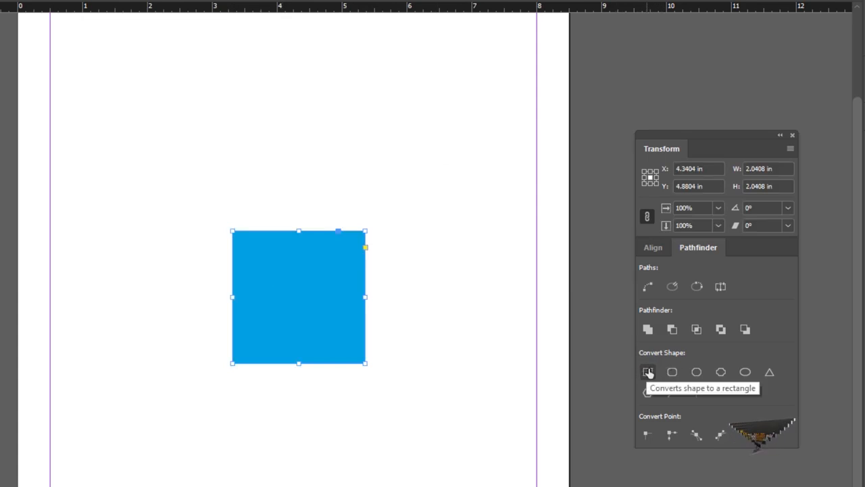
- Try converting the blue square to a rounded rectangle and to a bevelled rectangle, undoing each conversion
key(ctrl+space)
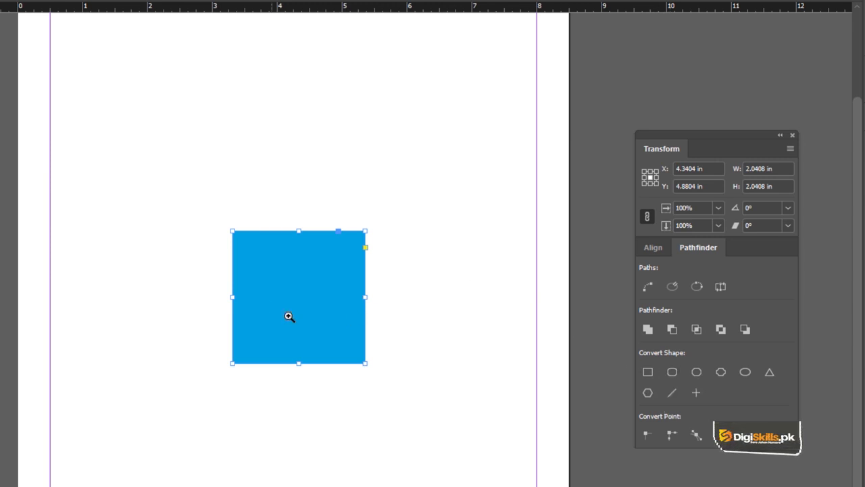
ctrl+click(296, 316)
ctrl+click(320, 327)
ctrl+click(330, 331)
key(ctrl+shift+a)
click(362, 284)
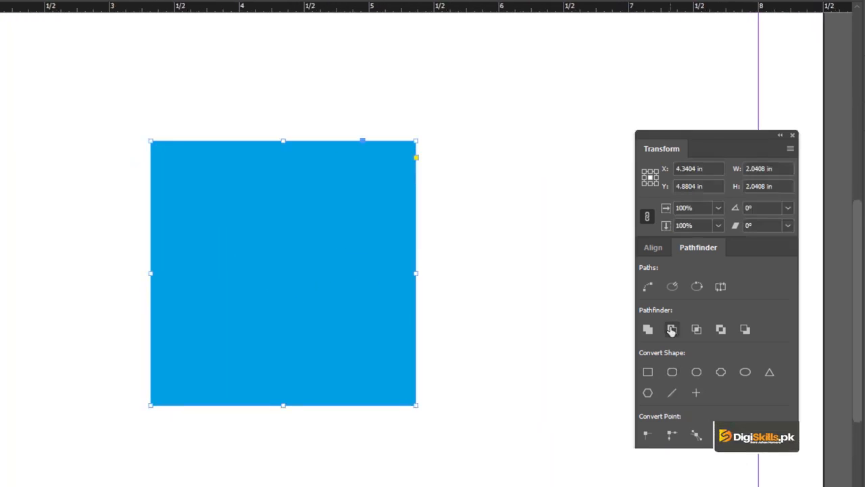
click(671, 372)
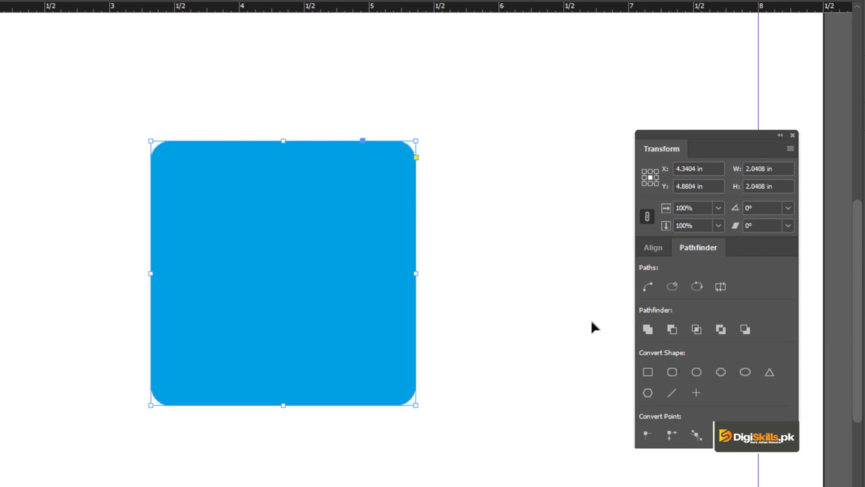
key(ctrl+z)
click(696, 372)
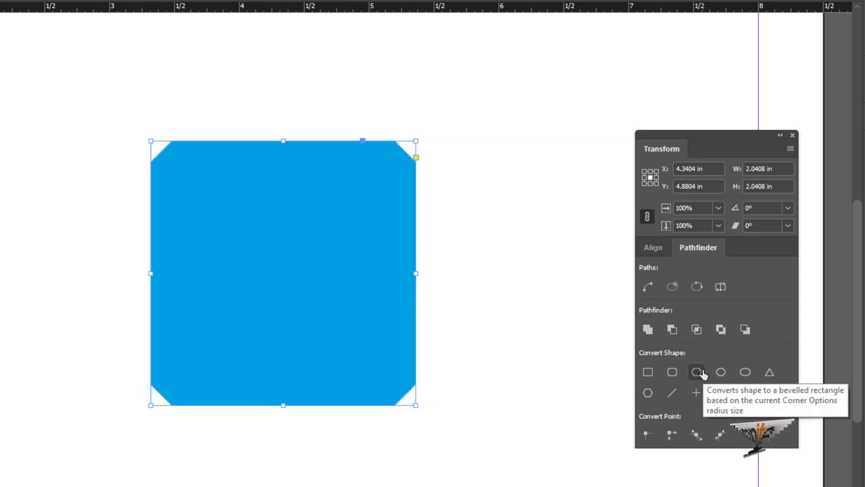
key(ctrl+z)
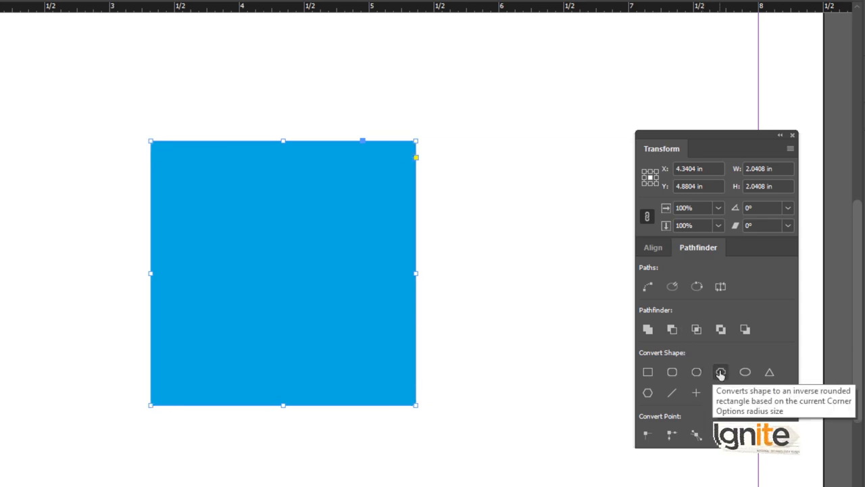
- Try converting the square to an inverse rounded rectangle, an ellipse and a triangle, undoing each conversion
click(720, 373)
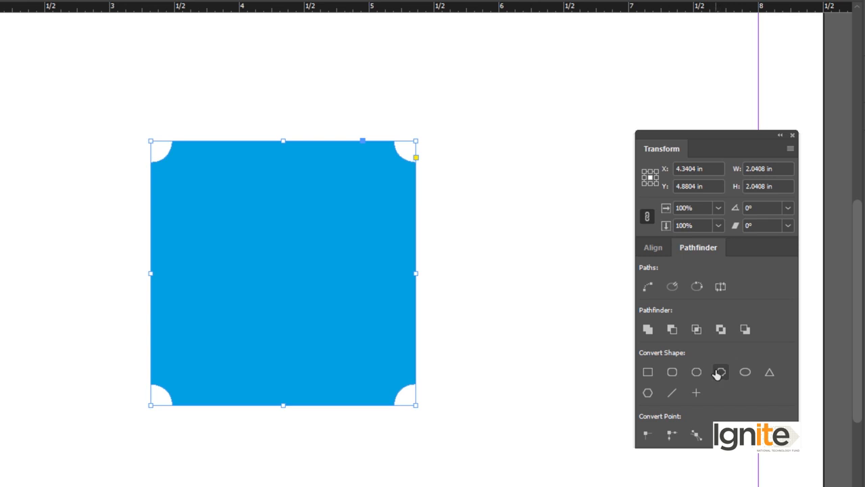
key(ctrl+z)
click(745, 372)
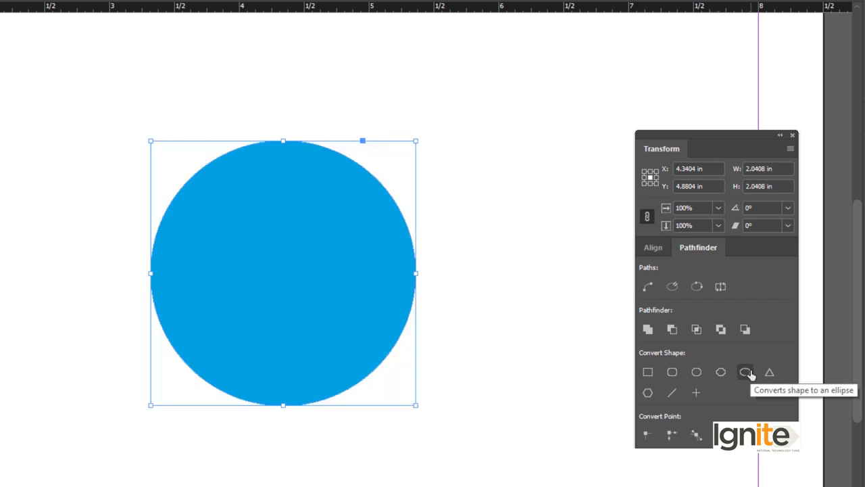
key(ctrl+z)
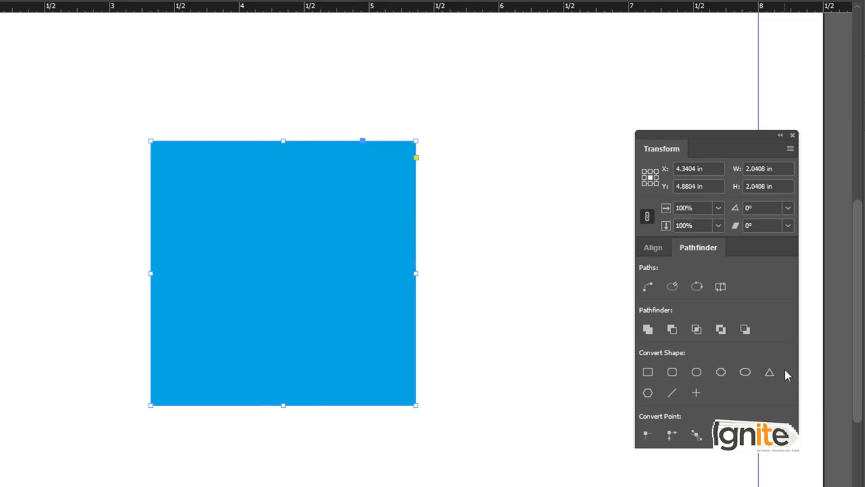
click(769, 372)
key(ctrl+z)
- Delete the blue square from the page
ctrl+alt+click(369, 311)
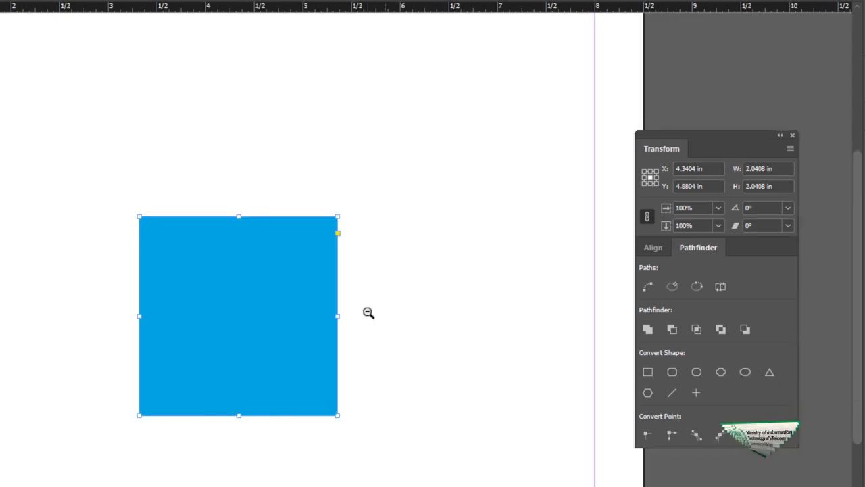
ctrl+alt+click(367, 312)
drag(330, 296, 458, 283)
click(402, 196)
drag(356, 203, 426, 261)
click(431, 214)
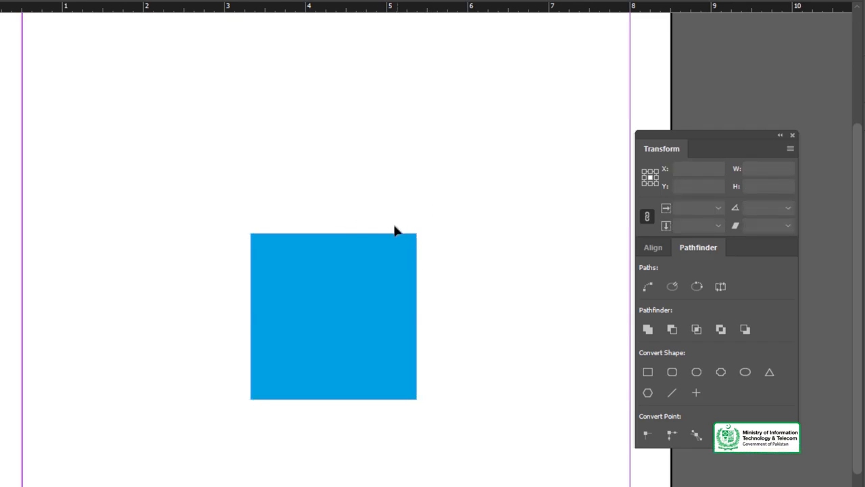
click(348, 264)
key(Delete)
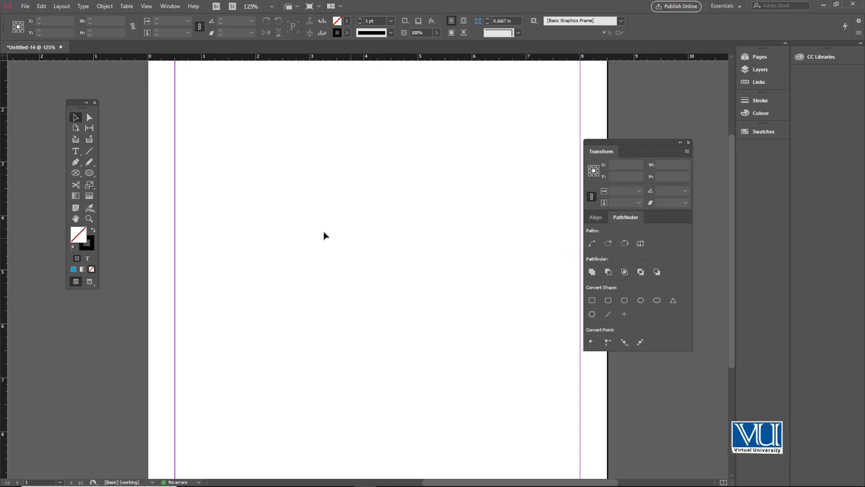
- Draw an open, rounded curved path about 3.03 in wide and 2.29 in high with a gap on its left side, and deselect it
click(259, 228)
mouse_move(333, 182)
mouse_down()
mouse_move(407, 209)
mouse_move(397, 286)
mouse_up()
drag(311, 297, 281, 296)
drag(257, 259, 253, 245)
key(z)
drag(235, 169, 440, 327)
key(v)
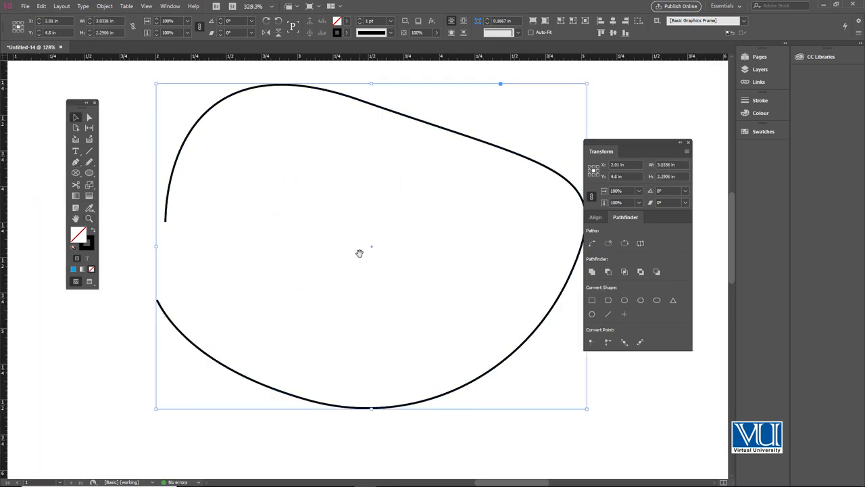
drag(358, 253, 341, 241)
click(131, 156)
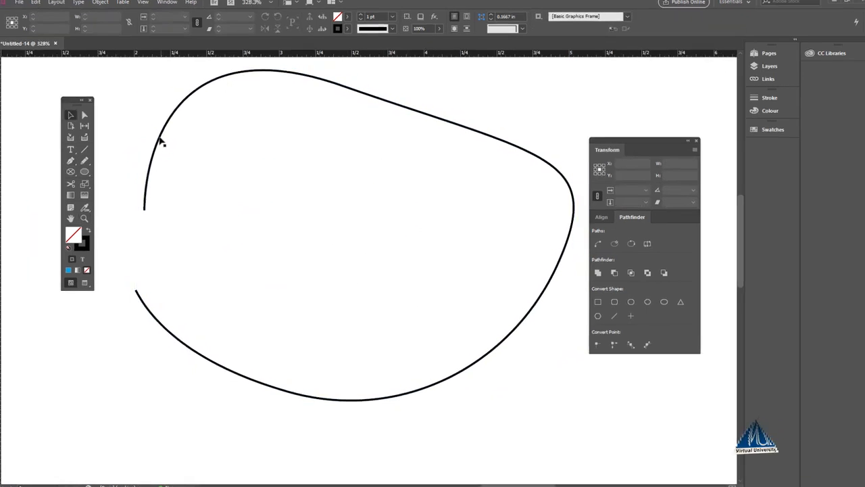
- Connect the two ends of the open curve with Join Path, undoing the first join and applying it again
click(157, 144)
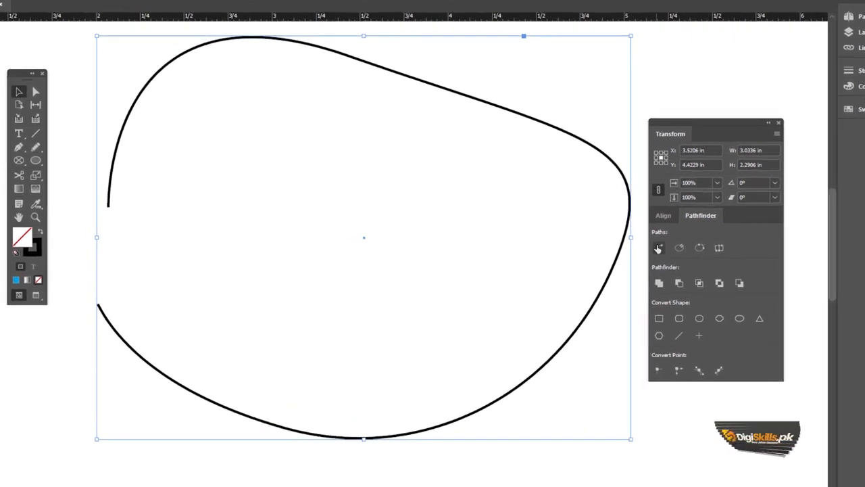
click(658, 248)
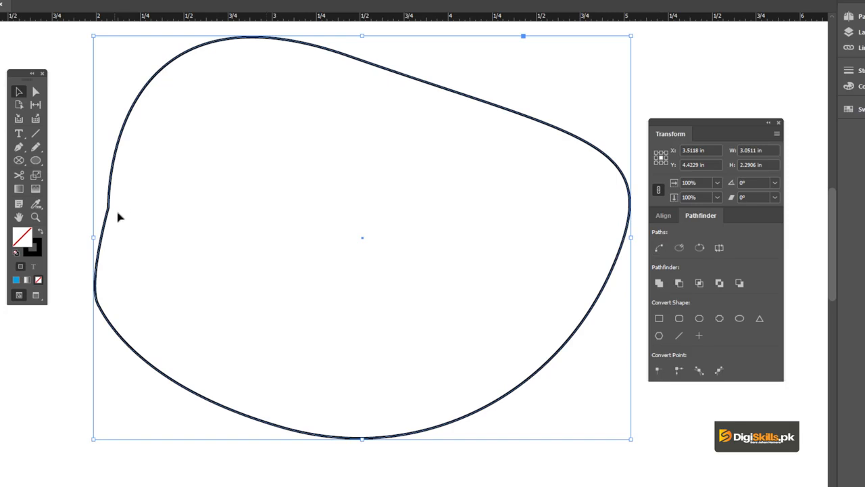
key(ctrl+z)
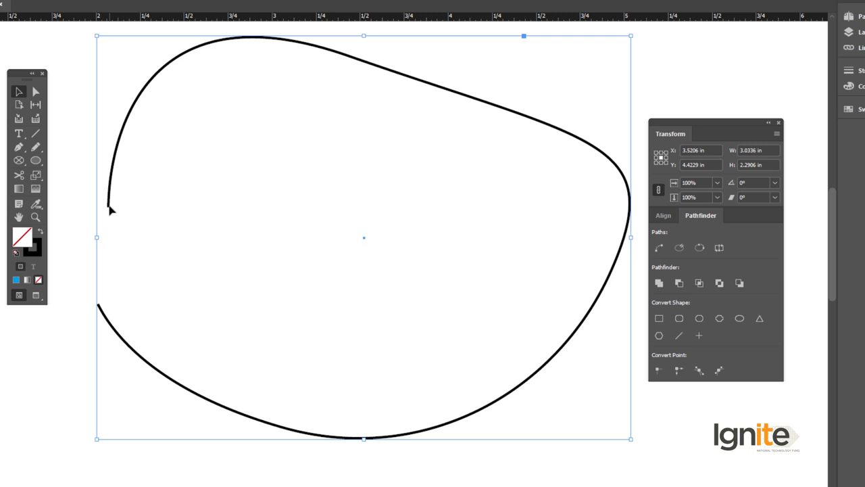
click(659, 248)
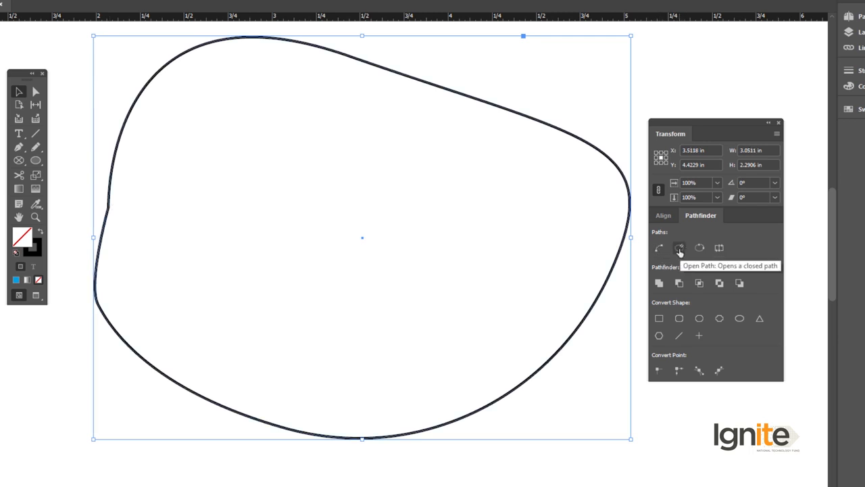
- Try Open Path on the closed curve and pull its two ends apart with Direct Selection, then revert these changes and deselect the path
click(679, 248)
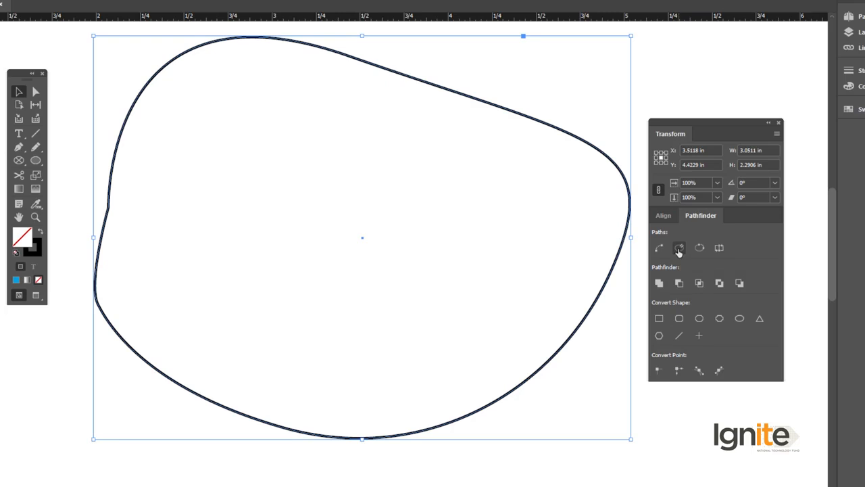
click(101, 222)
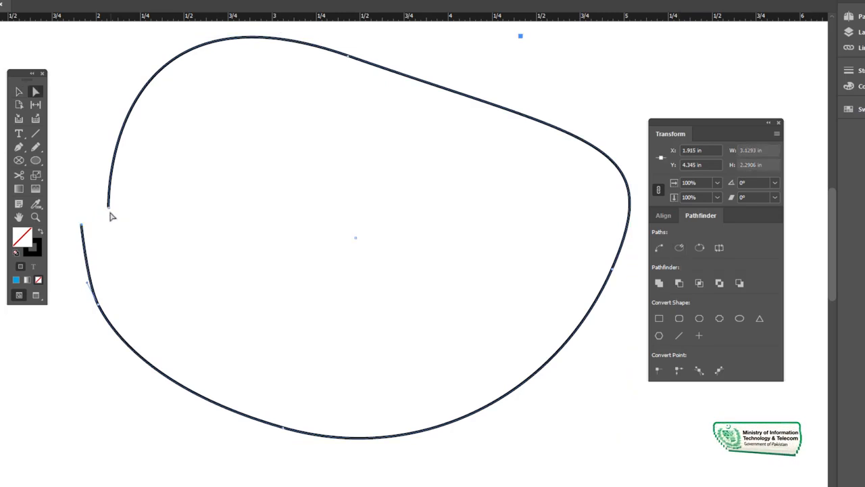
drag(108, 207, 105, 110)
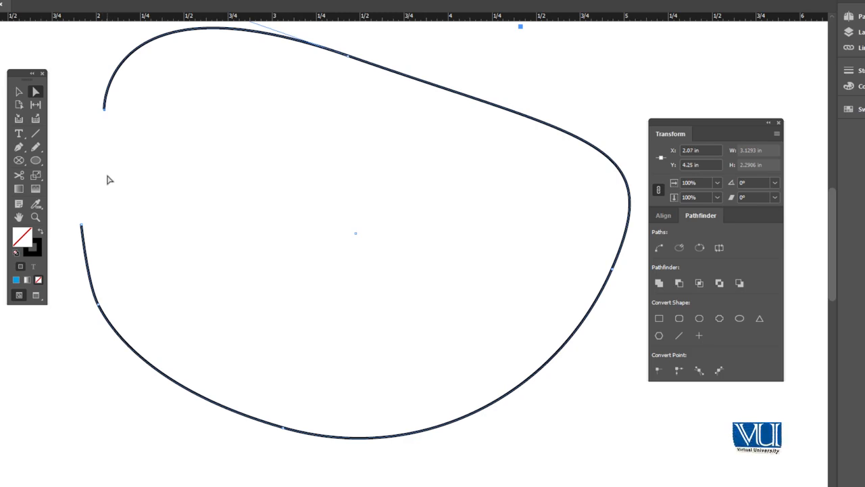
key(ctrl+j)
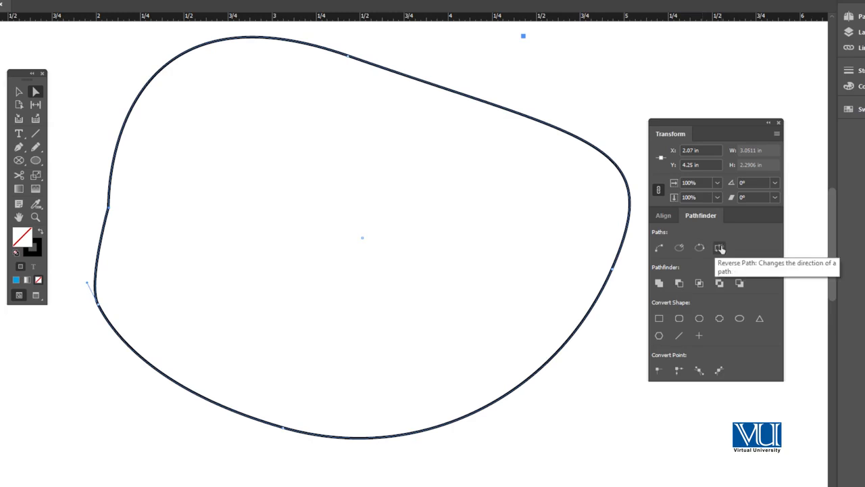
key(v)
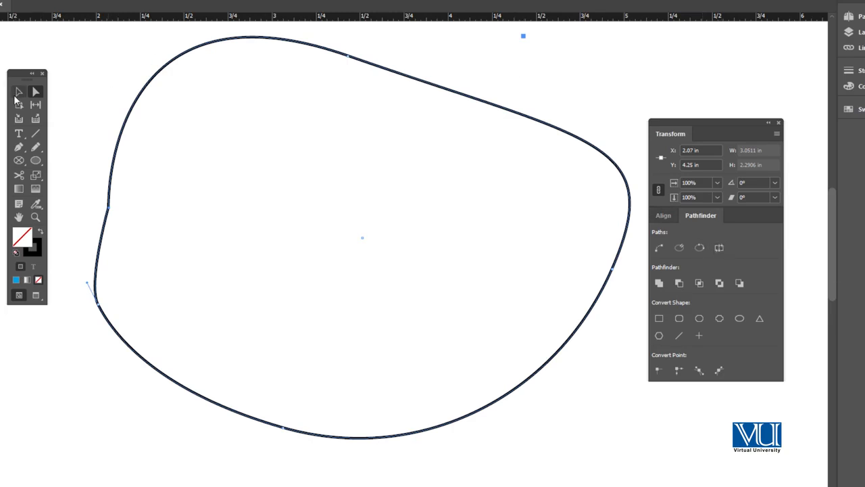
click(604, 71)
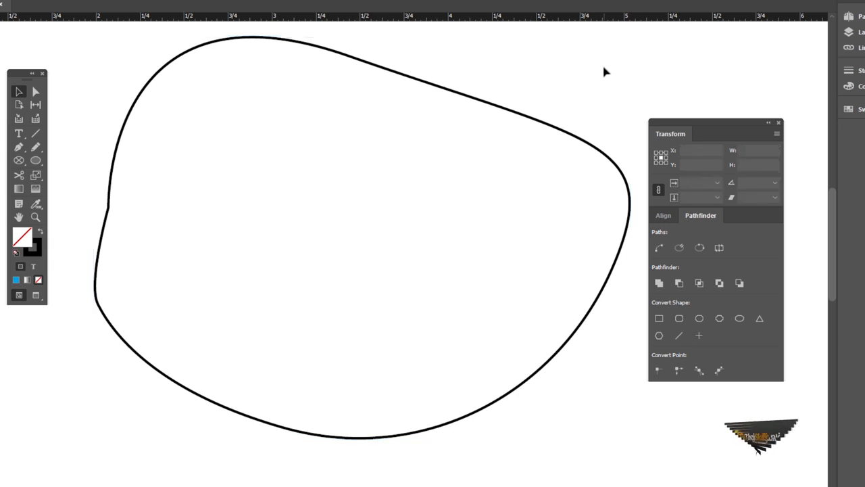